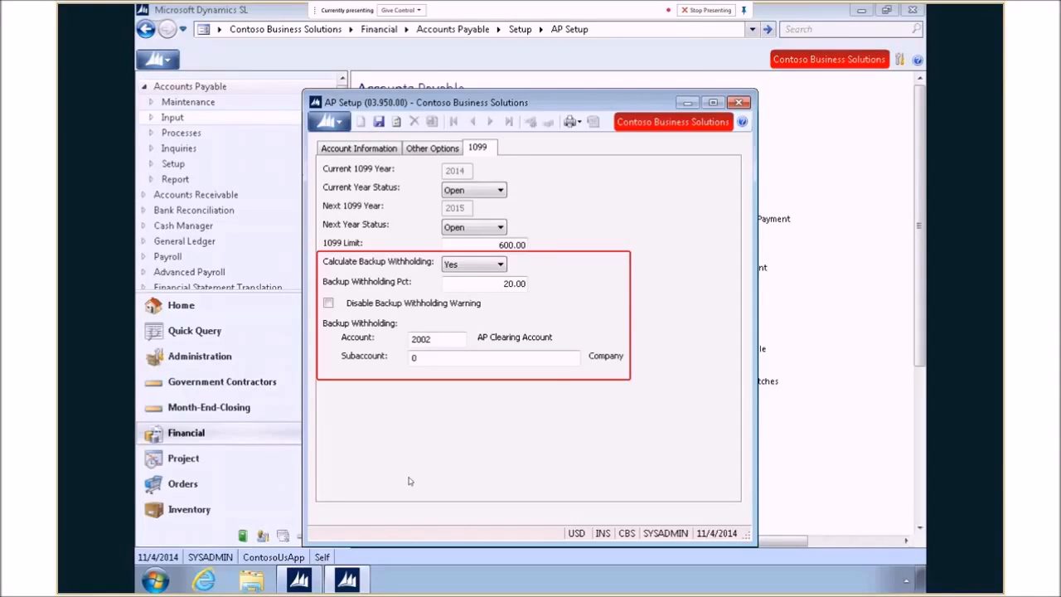
Check the backup withholding percentage and account in AP Setup, and save the setup with the Backup Withholding flag set automatically for eligible vendors.
left_click(524, 289)
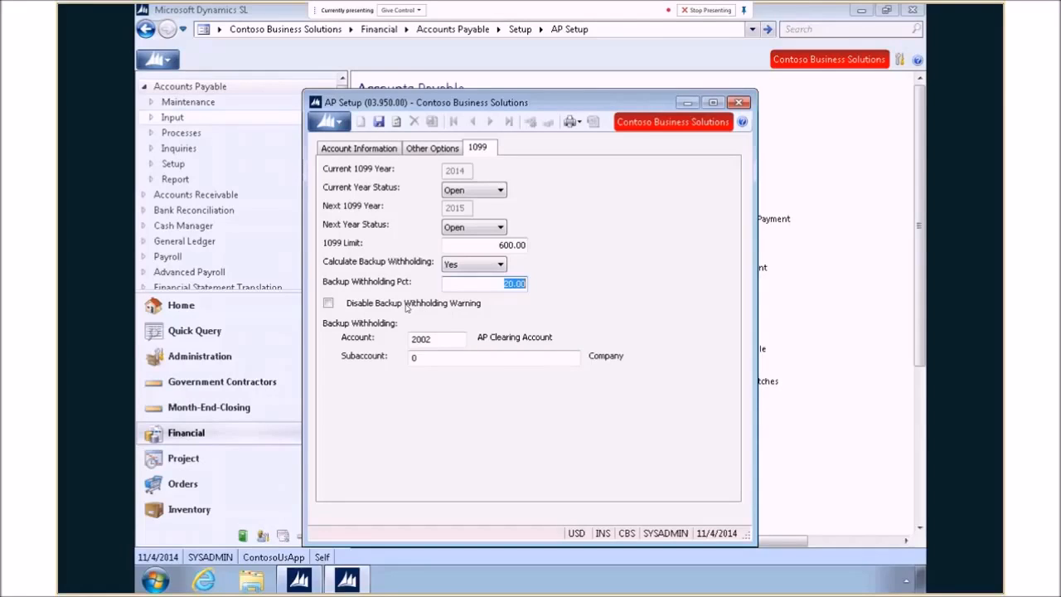
left_click(445, 342)
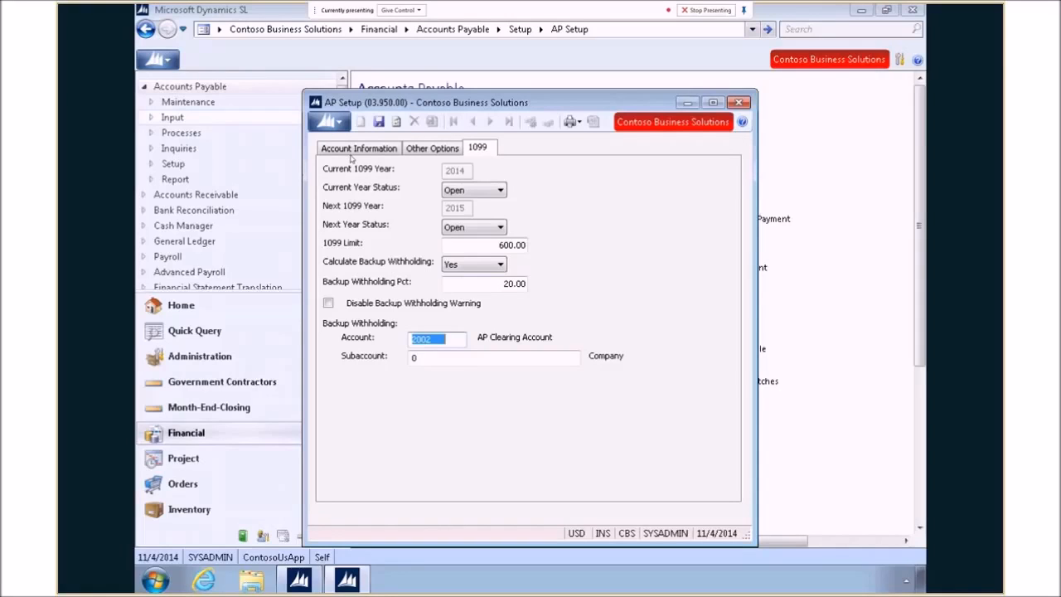
left_click(378, 123)
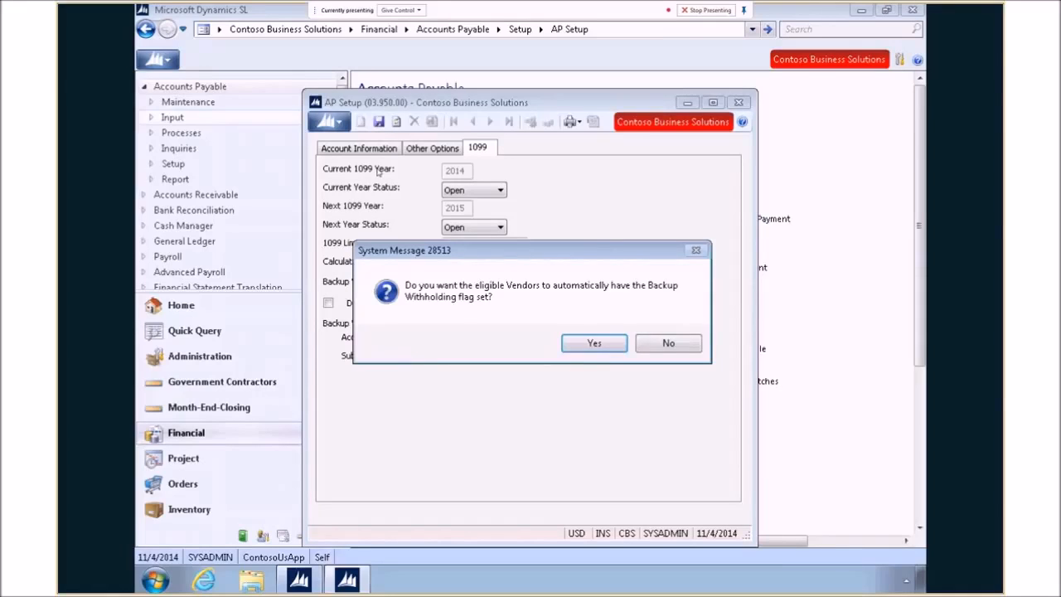
left_click(584, 344)
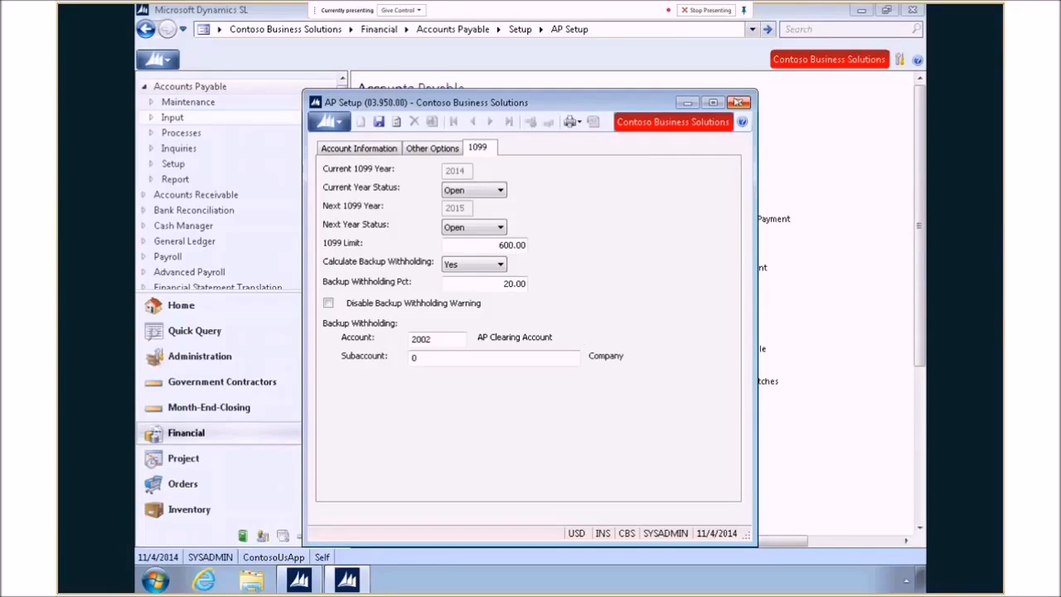
left_click(738, 102)
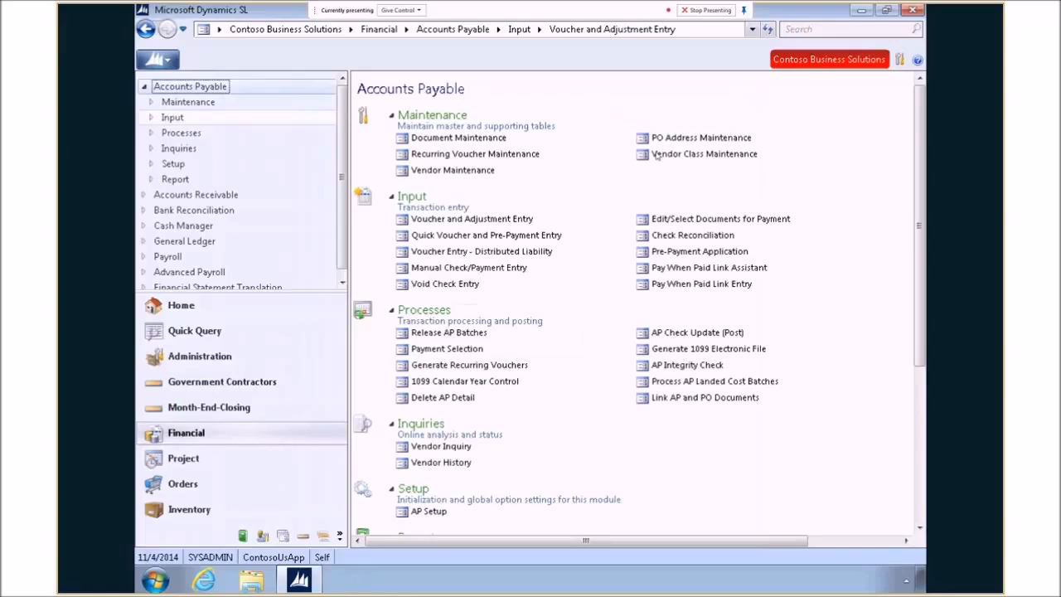
Open the 1099 information of vendor Alpine House Movers (AM01) in Vendor Maintenance.
left_click(478, 172)
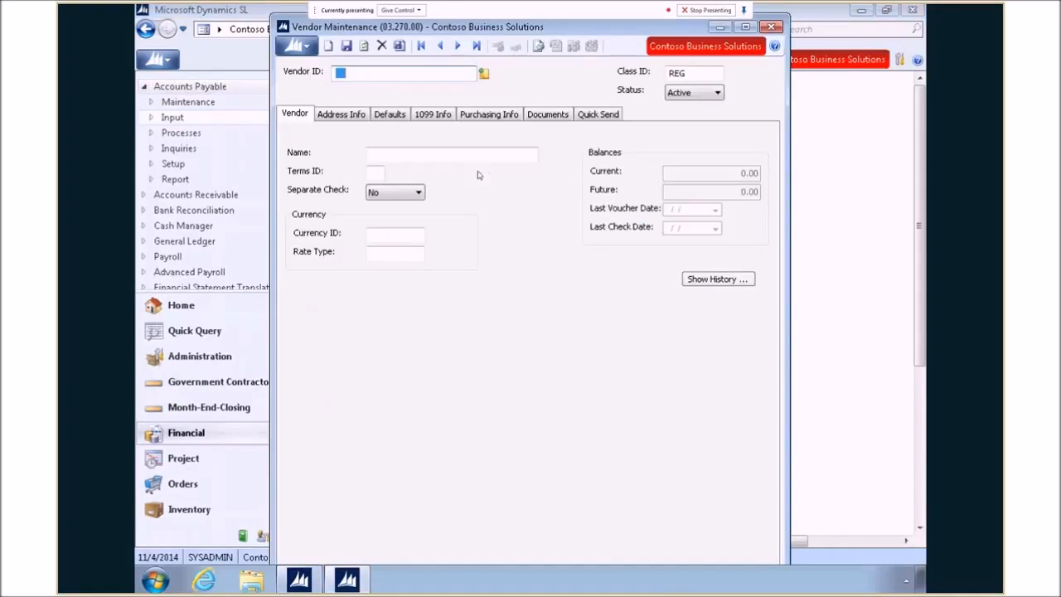
key("F3")
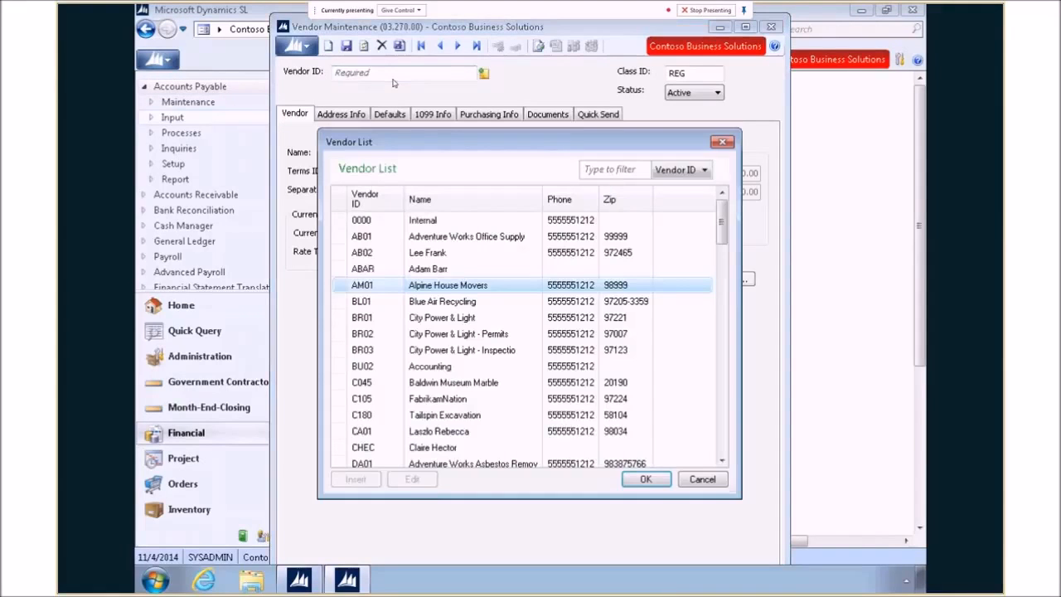
double_click(416, 286)
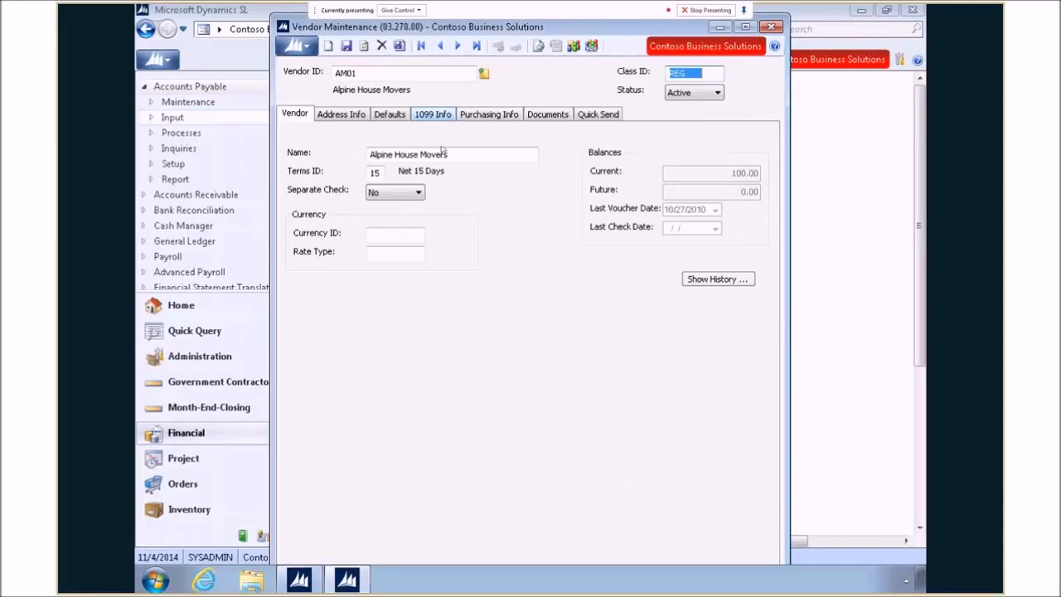
left_click(432, 115)
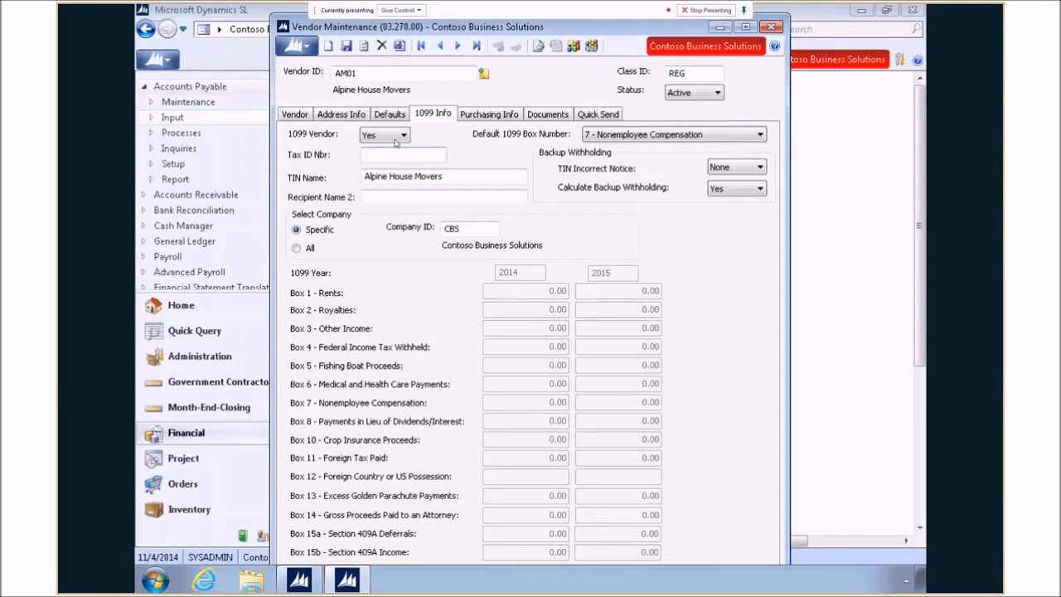
Review the vendor's Tax ID, TIN Incorrect Notice and Calculate Backup Withholding settings, and save and close the vendor record.
left_click(373, 158)
left_click(760, 168)
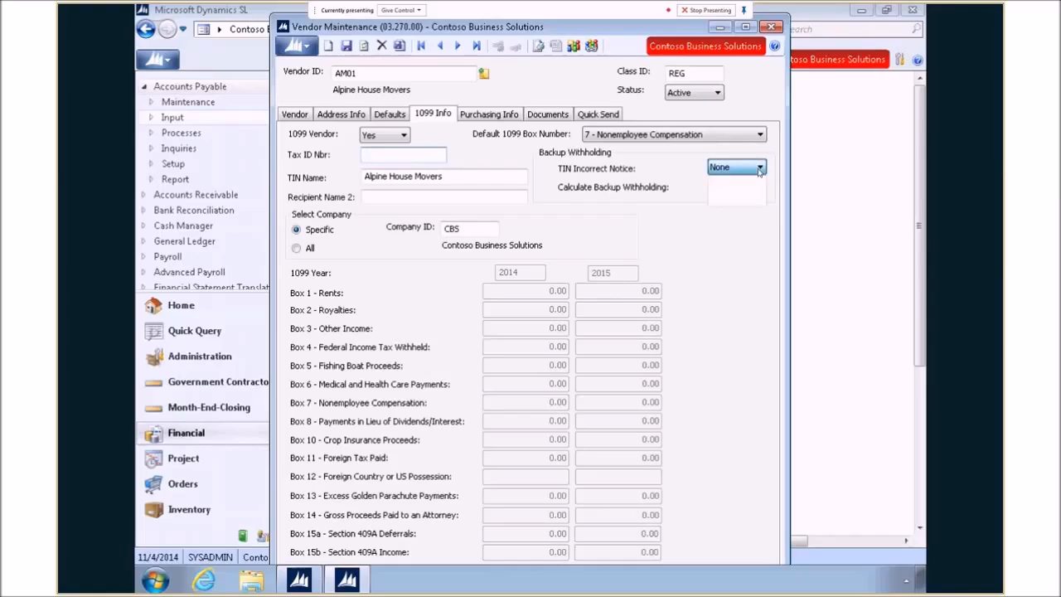
left_click(761, 170)
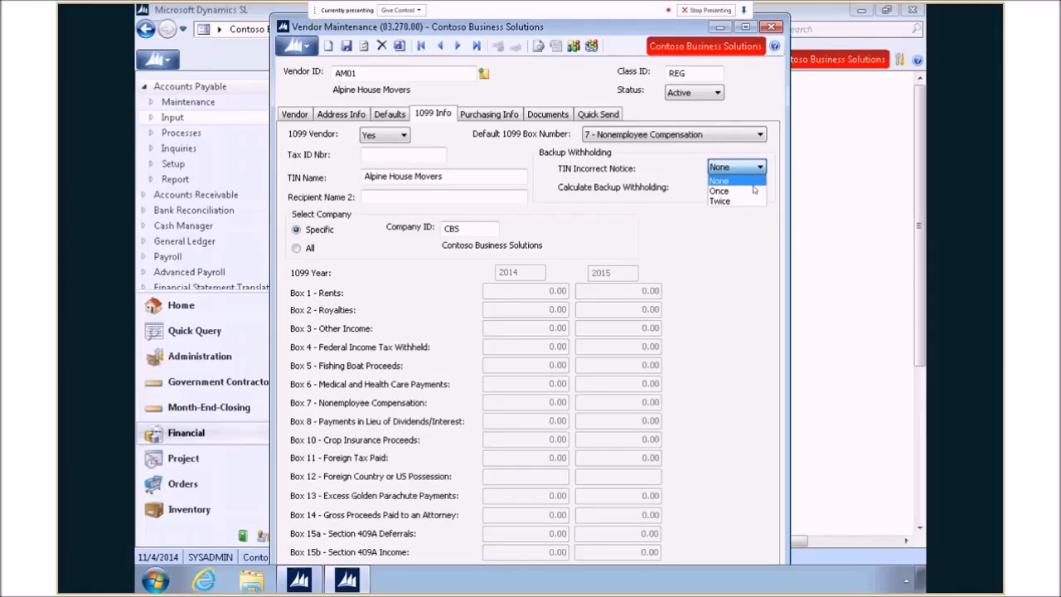
left_click(754, 184)
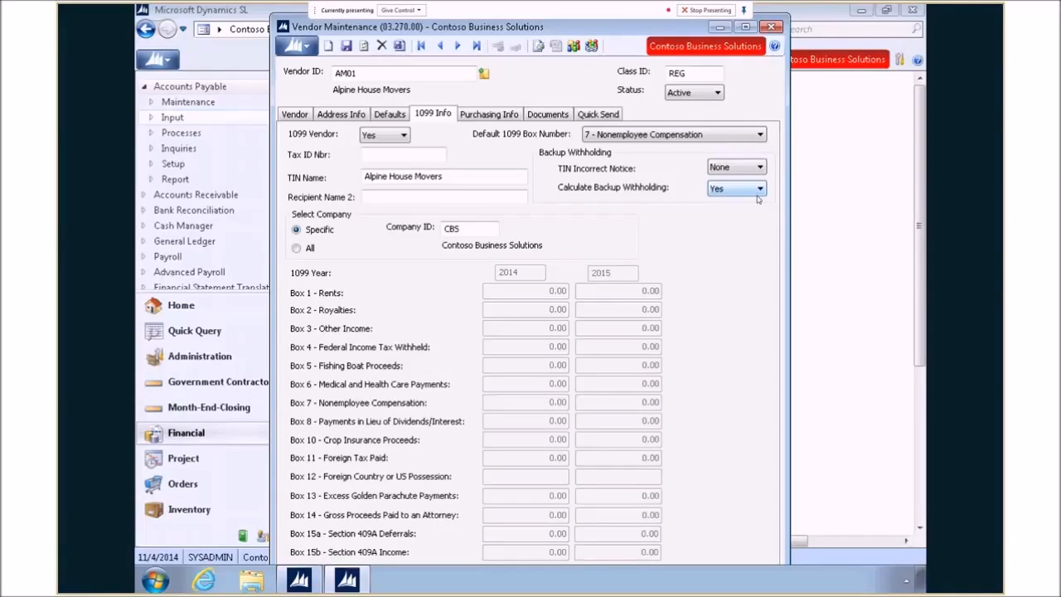
left_click(761, 191)
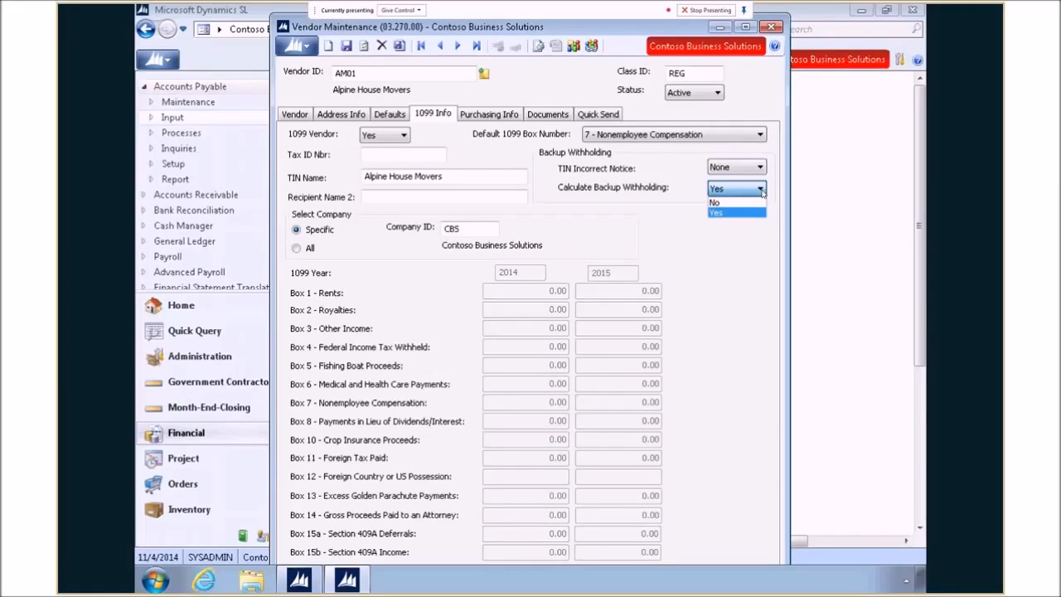
left_click(761, 191)
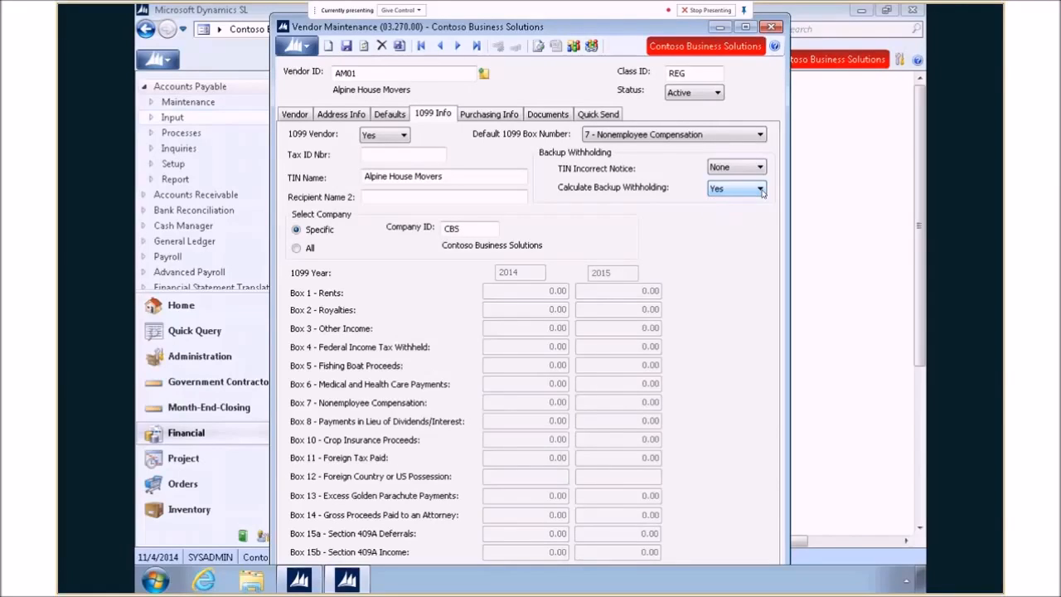
left_click(348, 45)
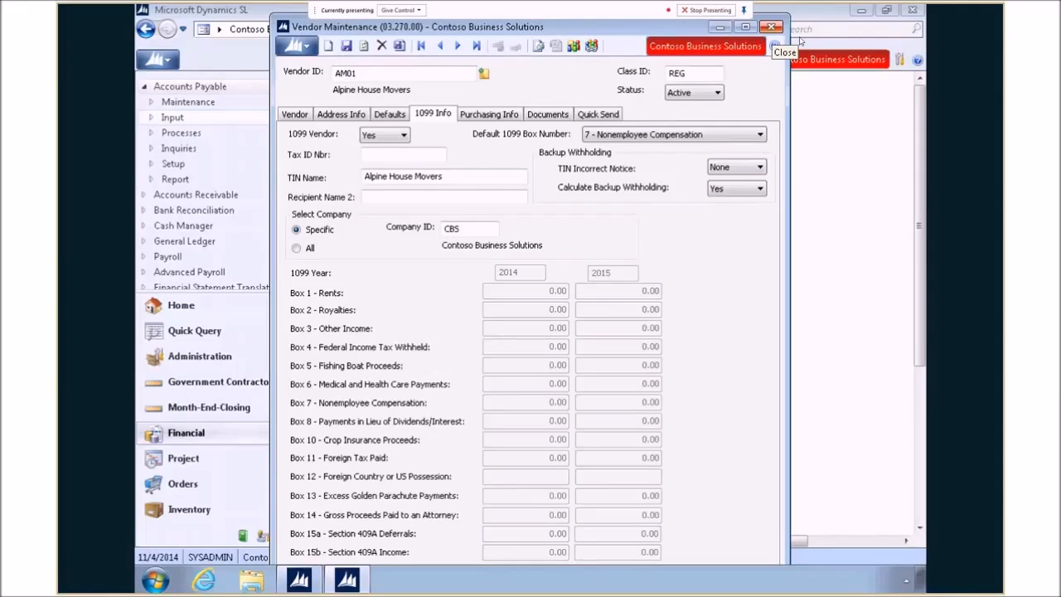
left_click(772, 27)
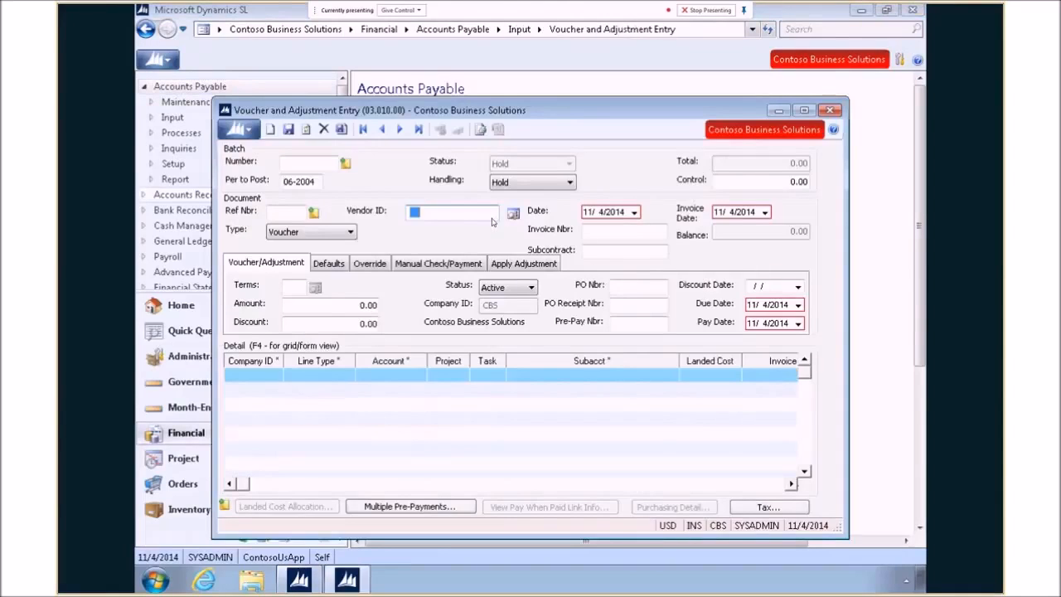
Choose Alpine House Movers (AM01) as the vendor for a new voucher in Voucher and Adjustment Entry.
key("F3")
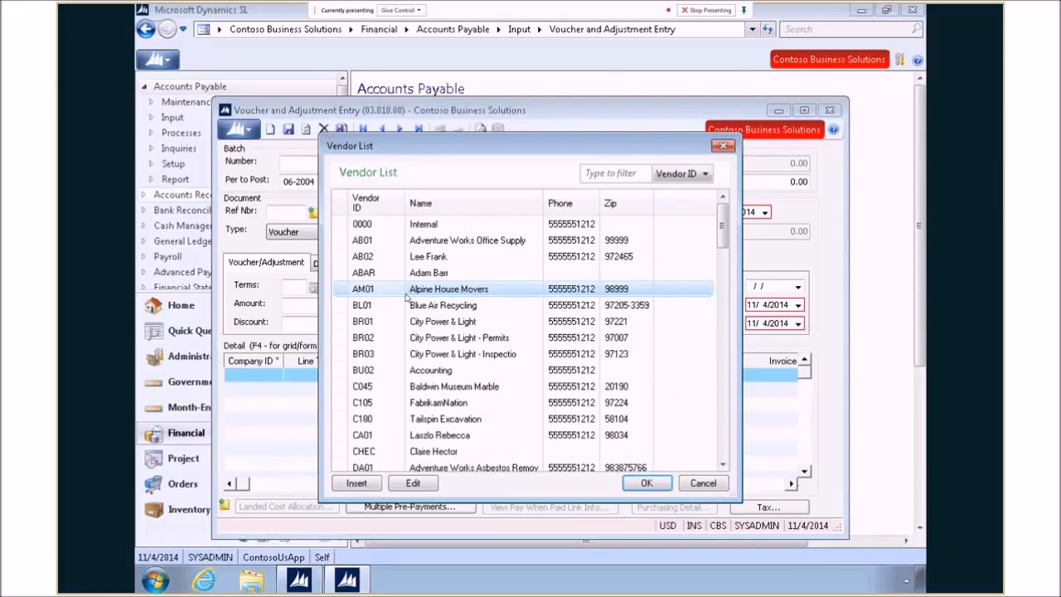
left_click(637, 483)
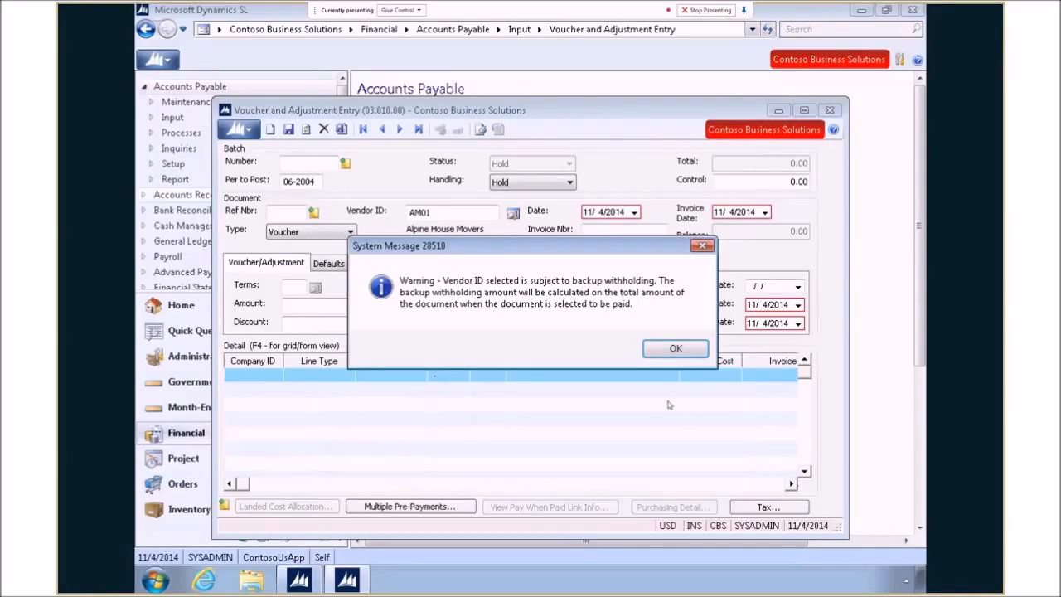
left_click(675, 349)
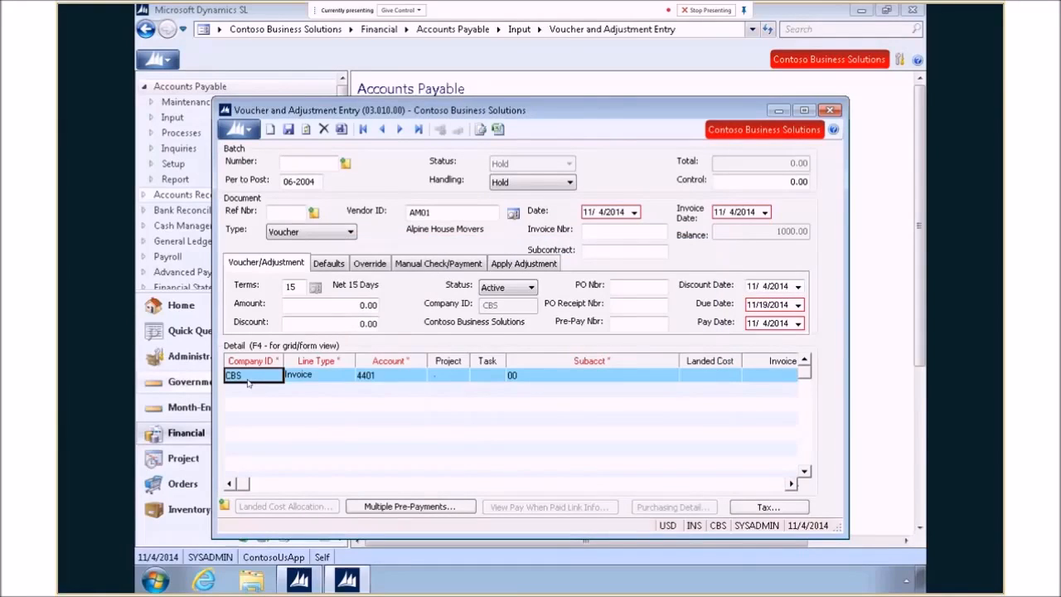
Set both the batch control total and the voucher amount to 1000.00, and save the voucher.
left_click(774, 181)
type("1000")
key("Tab")
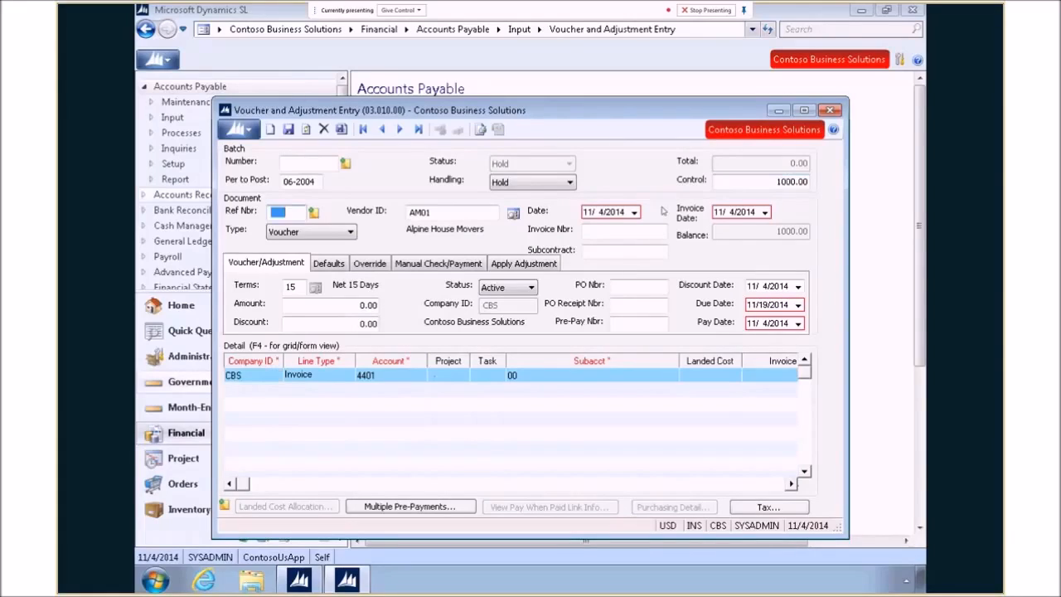
left_click(299, 307)
type("1000")
key("Tab")
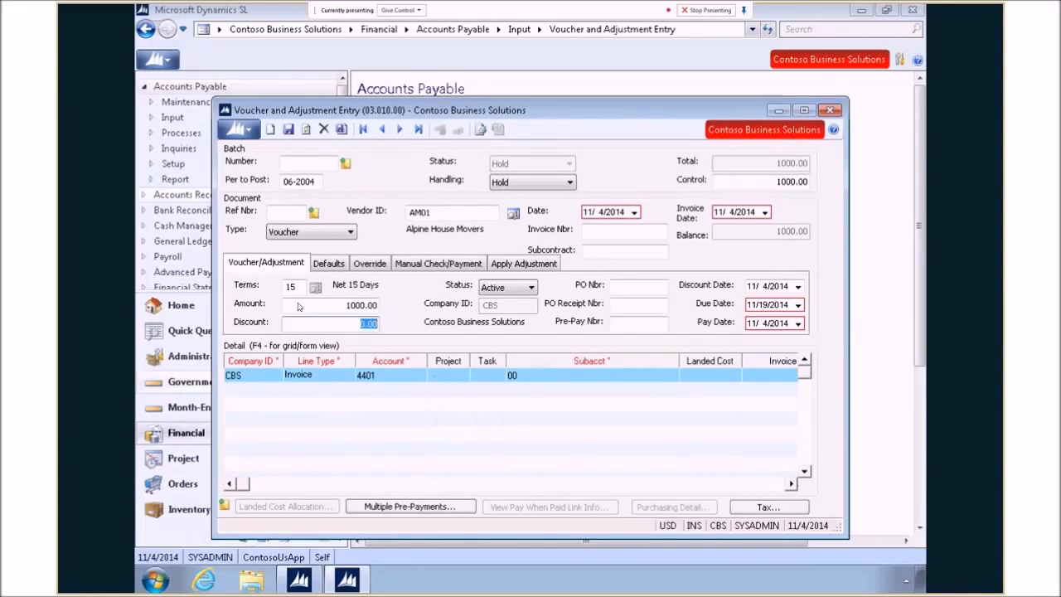
left_click(289, 130)
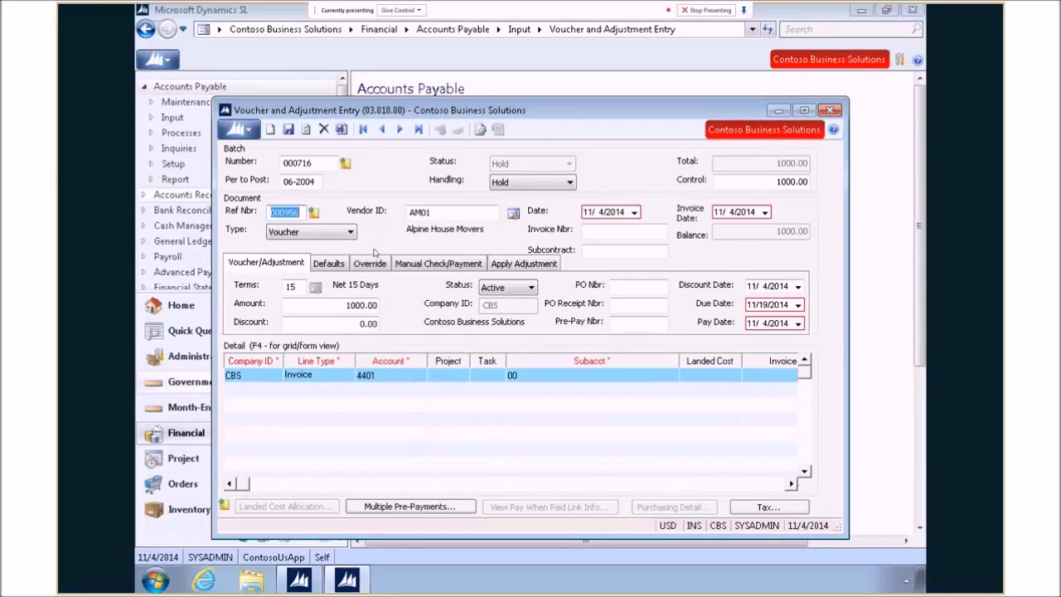
Set the voucher batch's handling to Release Now, finish the batch to release it, and close Voucher and Adjustment Entry.
left_click(568, 181)
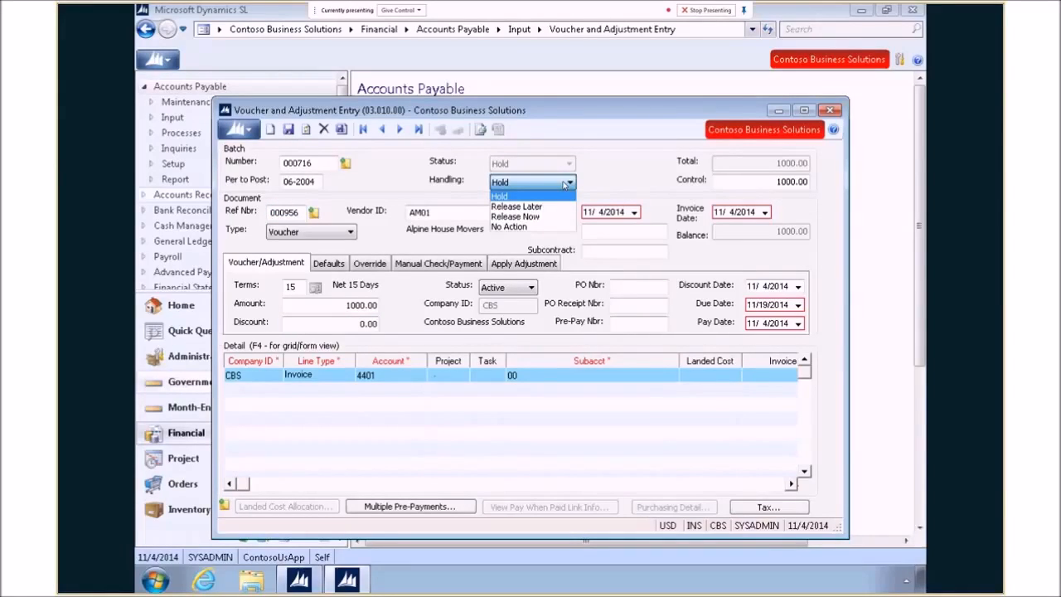
left_click(535, 218)
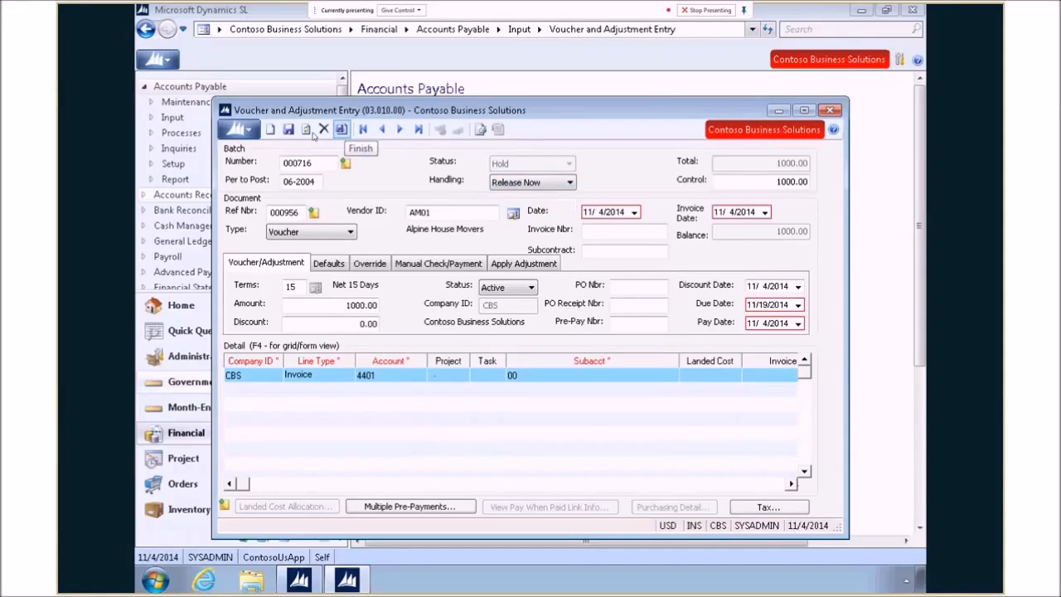
left_click(341, 130)
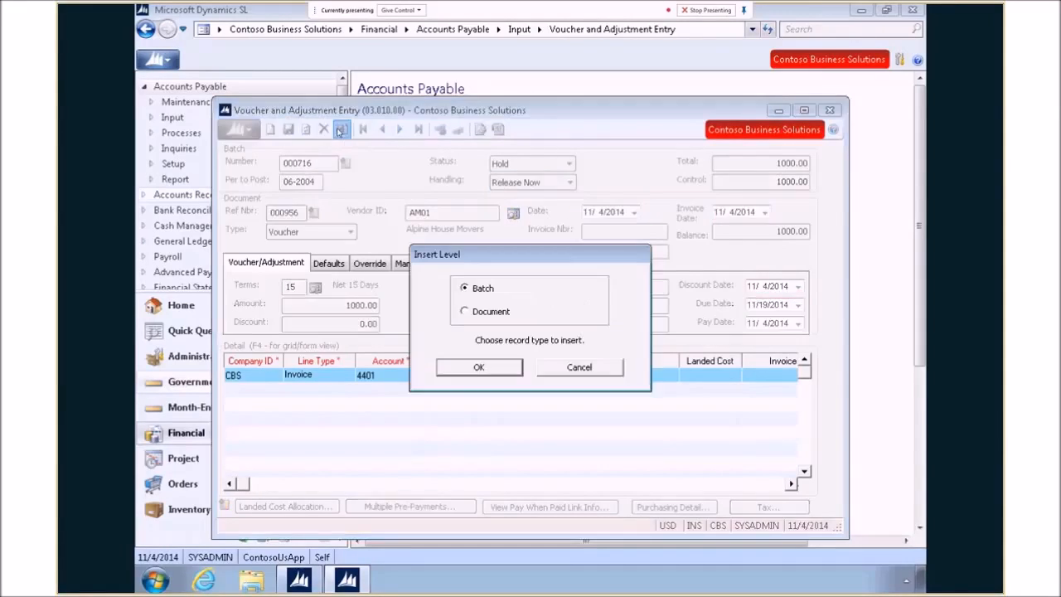
left_click(479, 372)
left_click(523, 340)
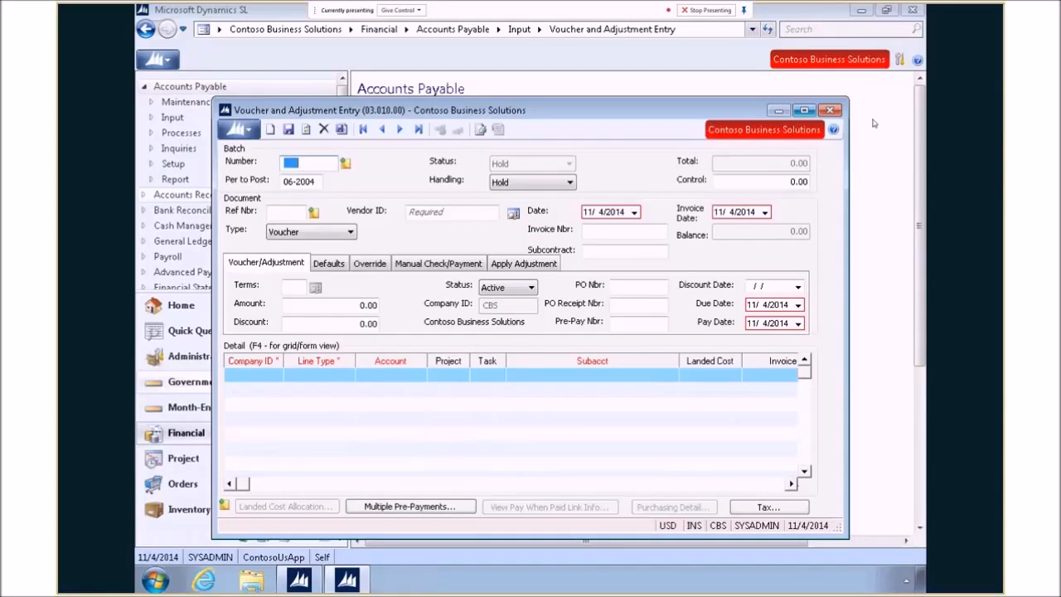
left_click(831, 112)
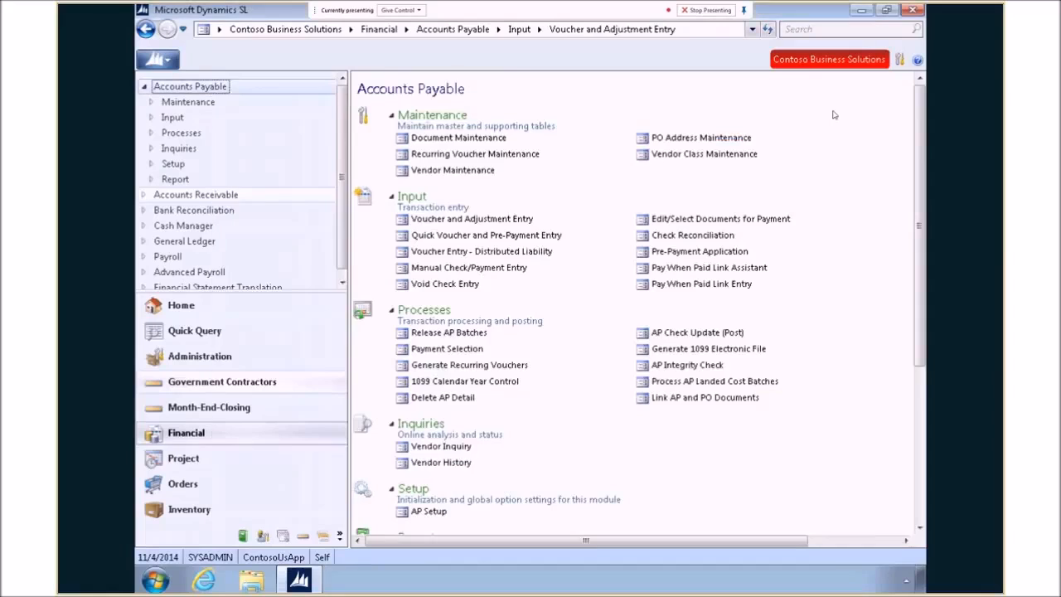
In Payment Selection, select documents by Vendor ID for Alpine House Movers (AM01) and process the payment selection.
left_click(419, 351)
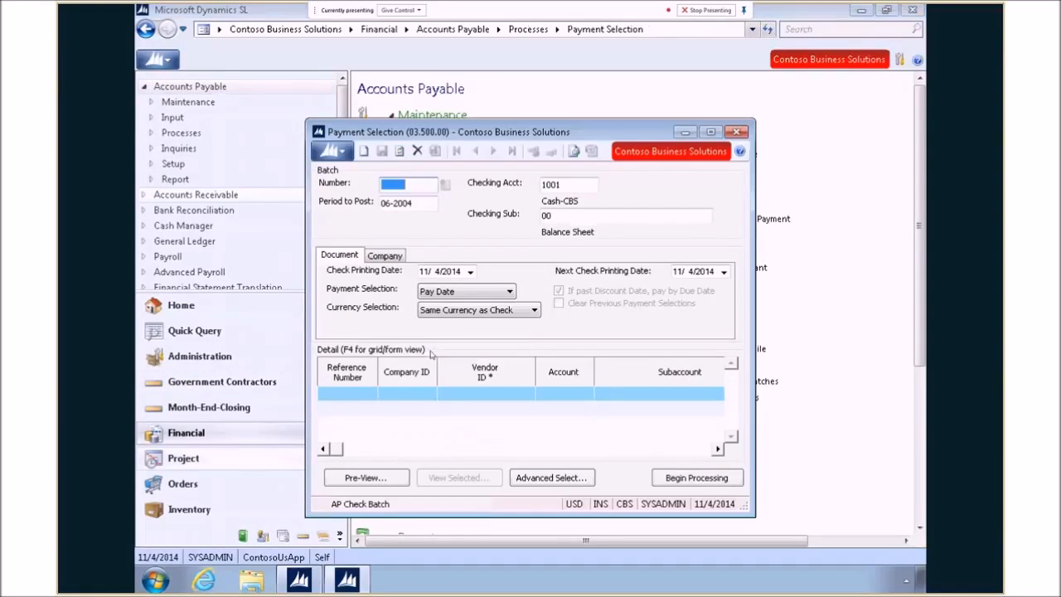
left_click(507, 291)
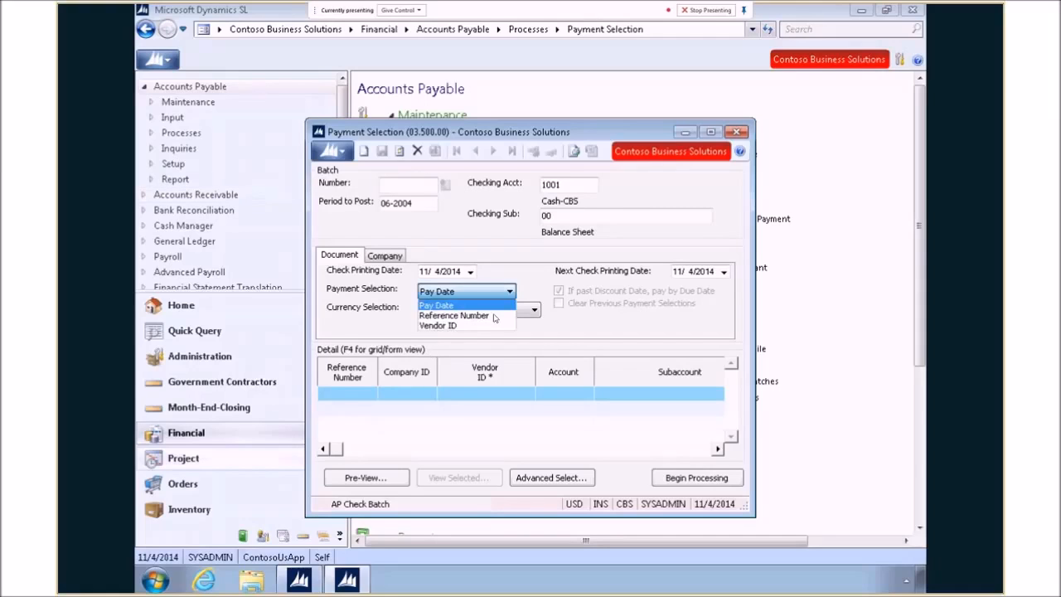
left_click(475, 326)
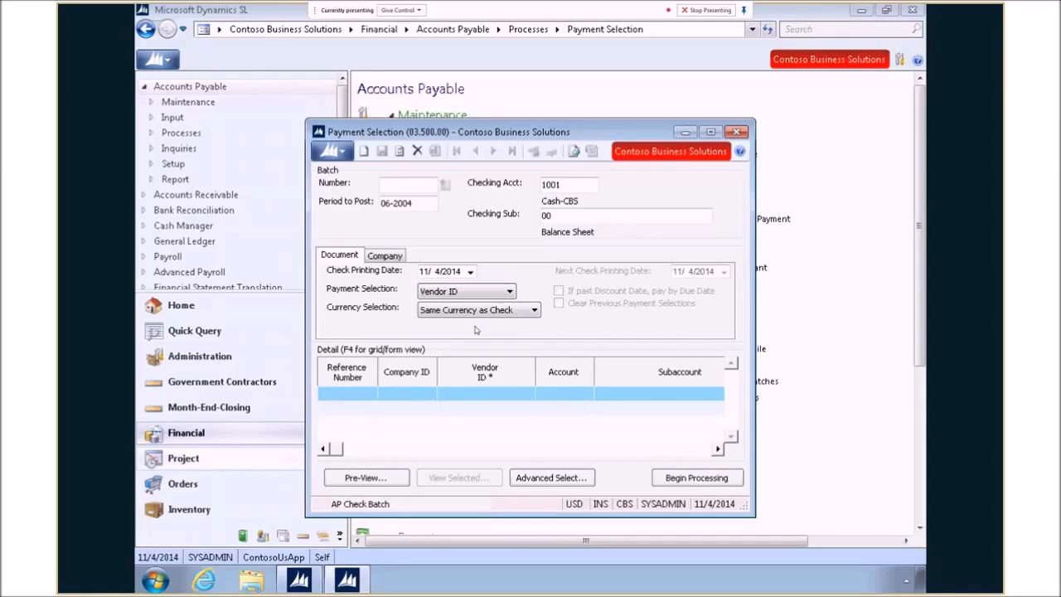
double_click(469, 400)
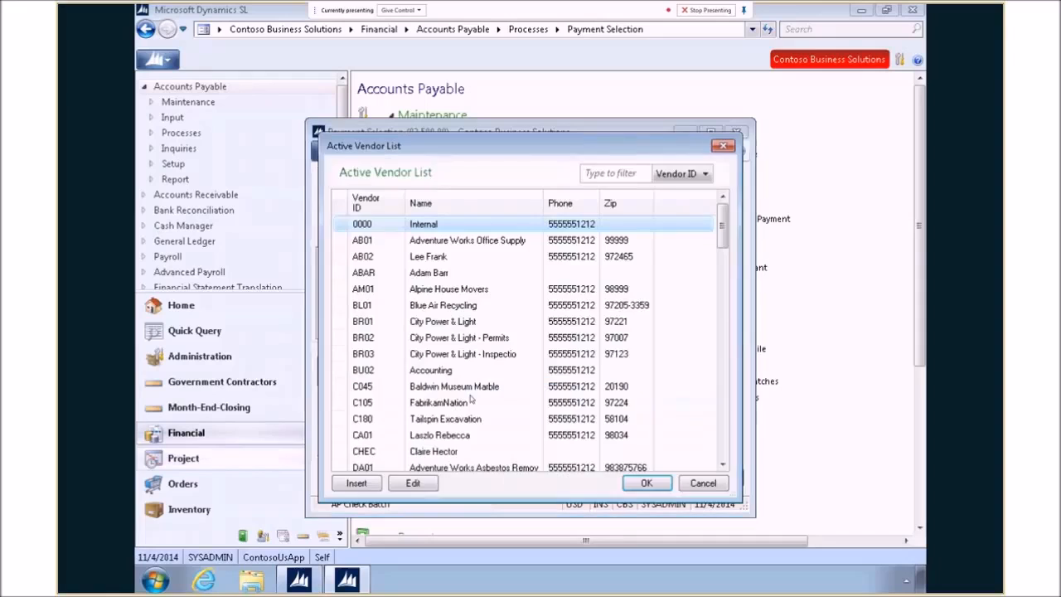
left_click(453, 290)
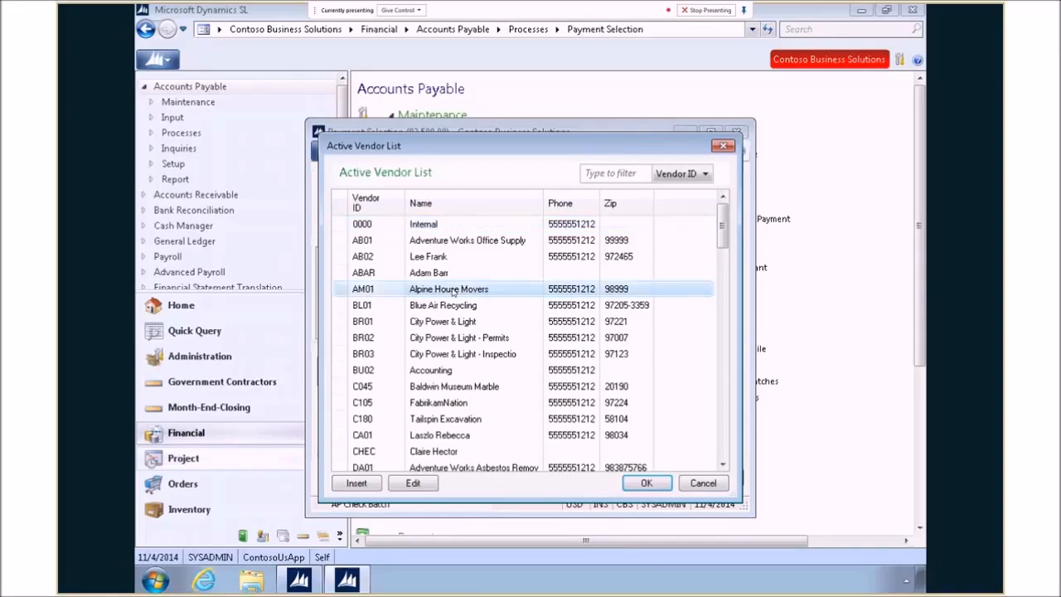
left_click(650, 485)
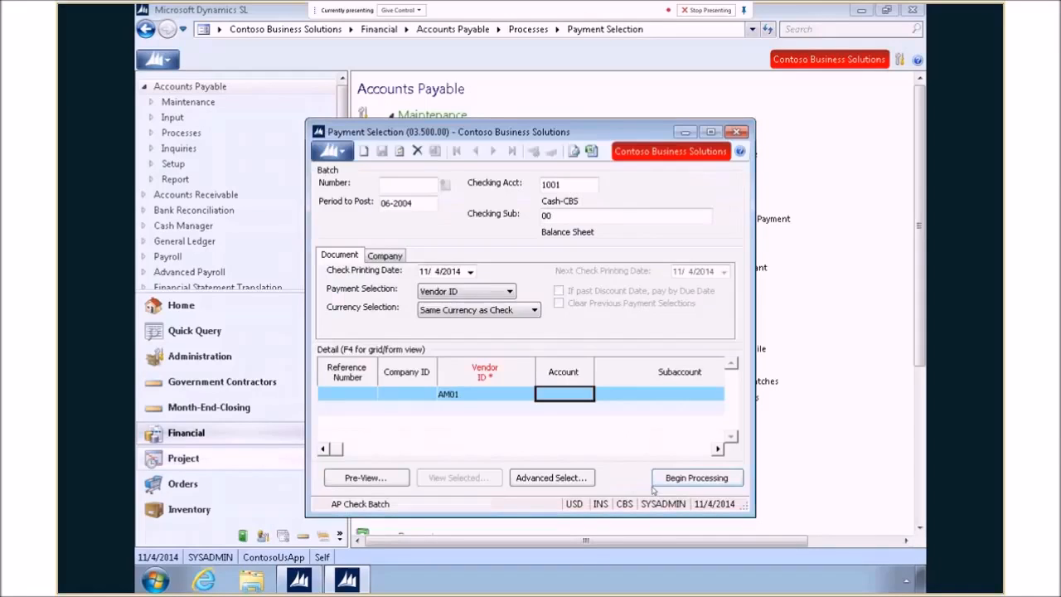
left_click(677, 481)
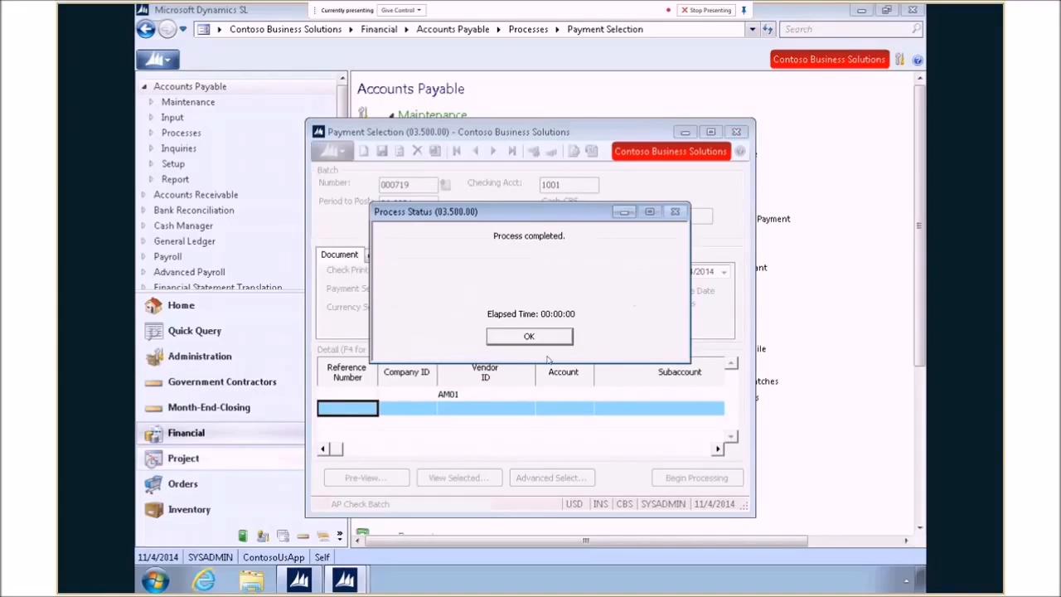
left_click(522, 337)
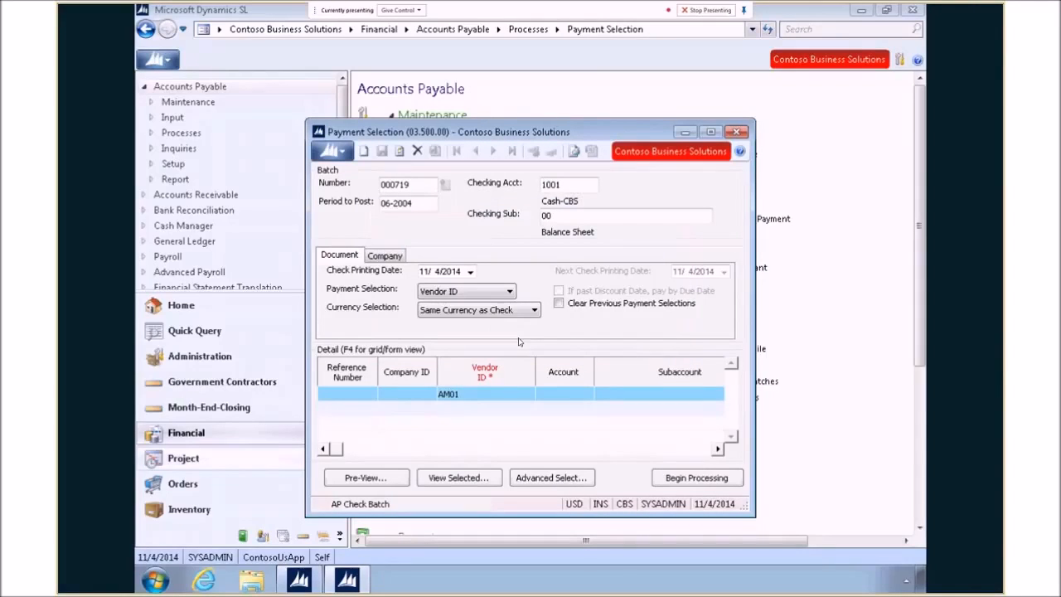
Preview the documents to be paid for vendor AM01, and close Payment Selection.
left_click(365, 477)
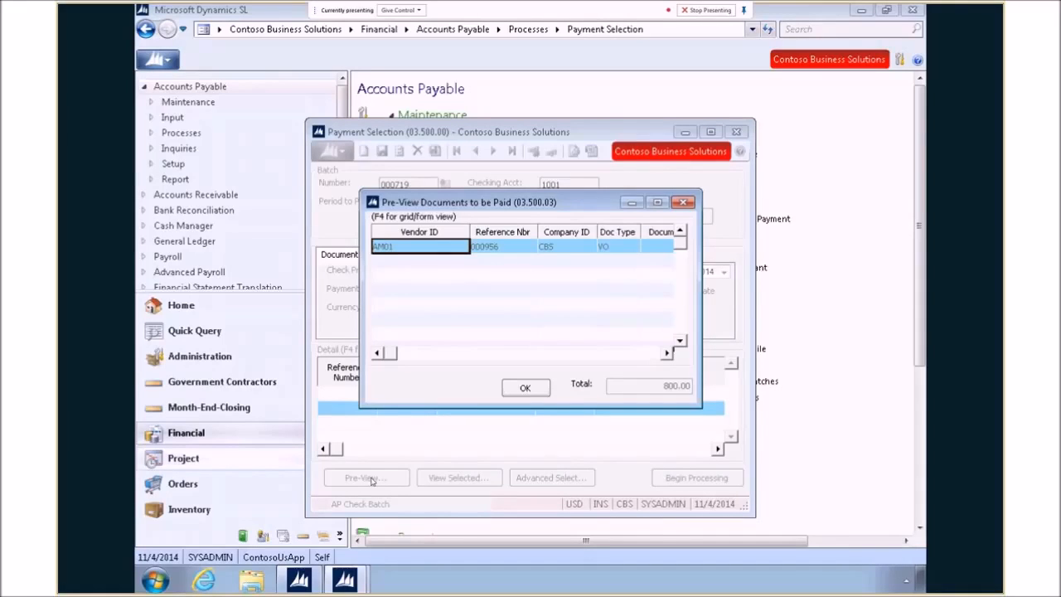
left_click(525, 387)
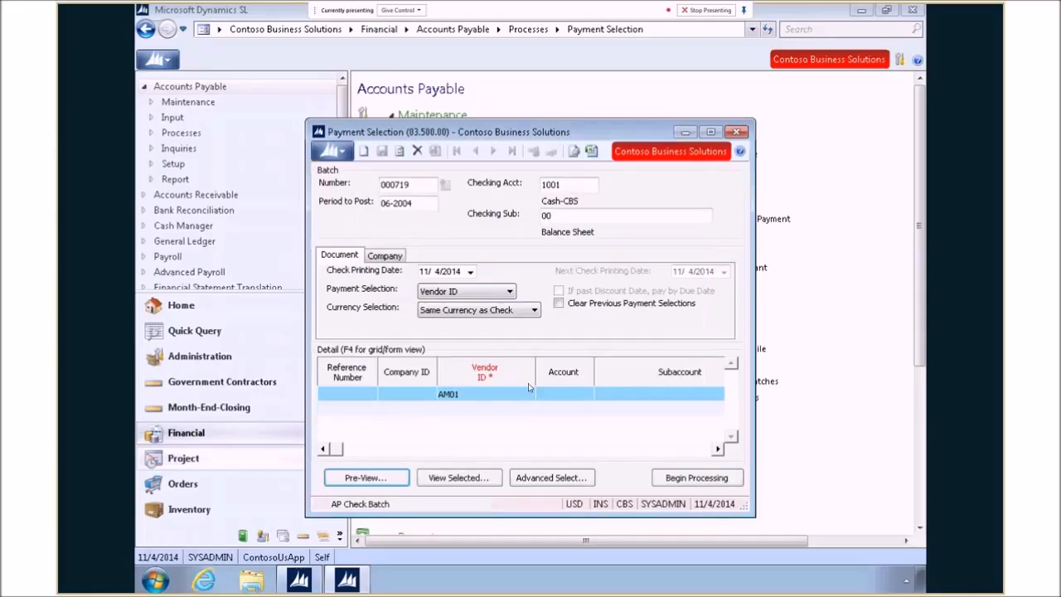
left_click(737, 132)
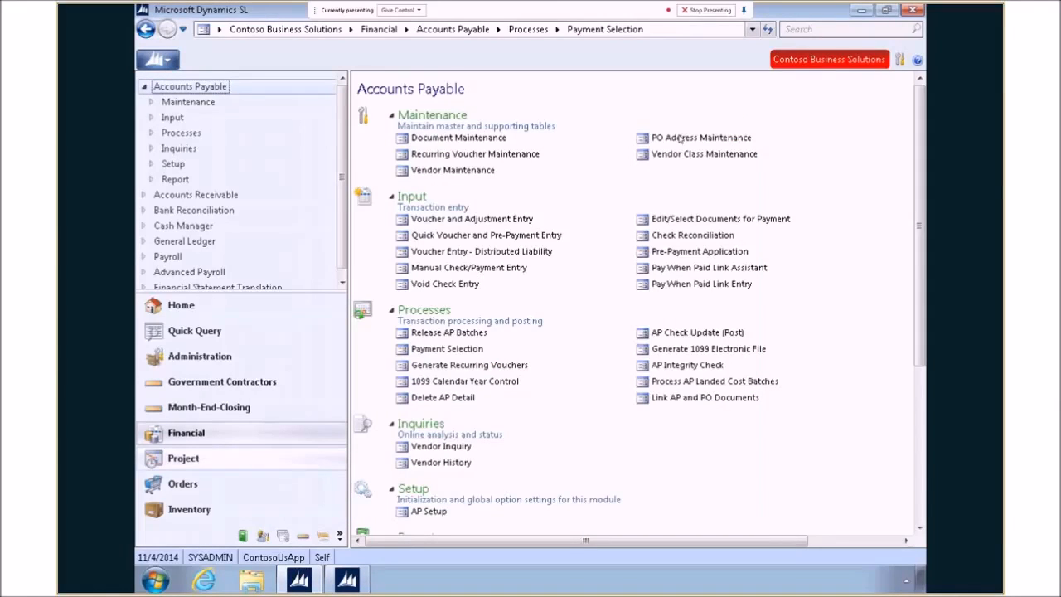
Open the Accounts Payable Checks report, choose batch 000719, and review its selected documents.
left_click(917, 513)
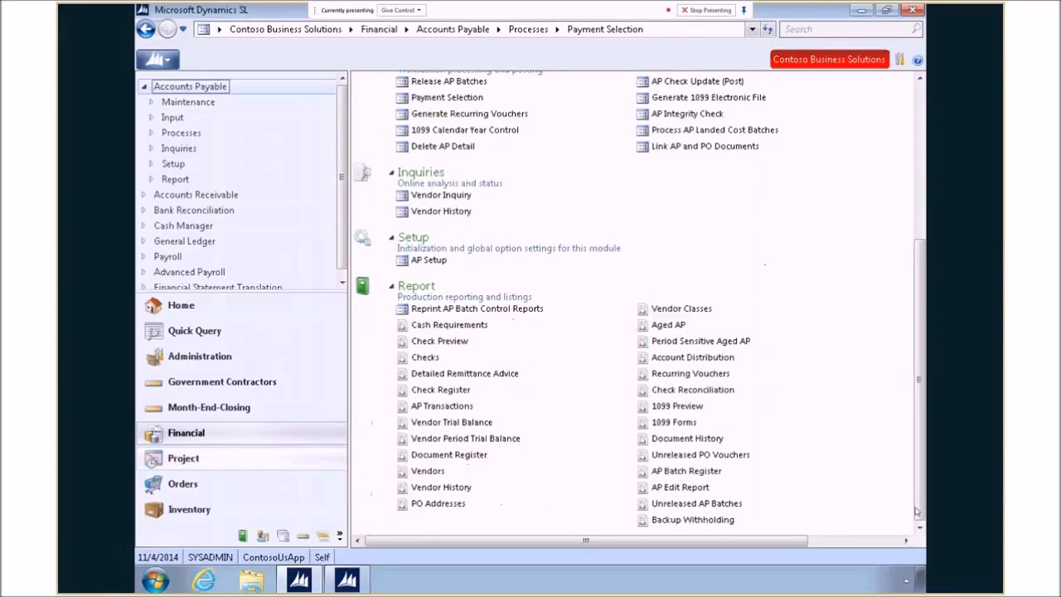
left_click(425, 357)
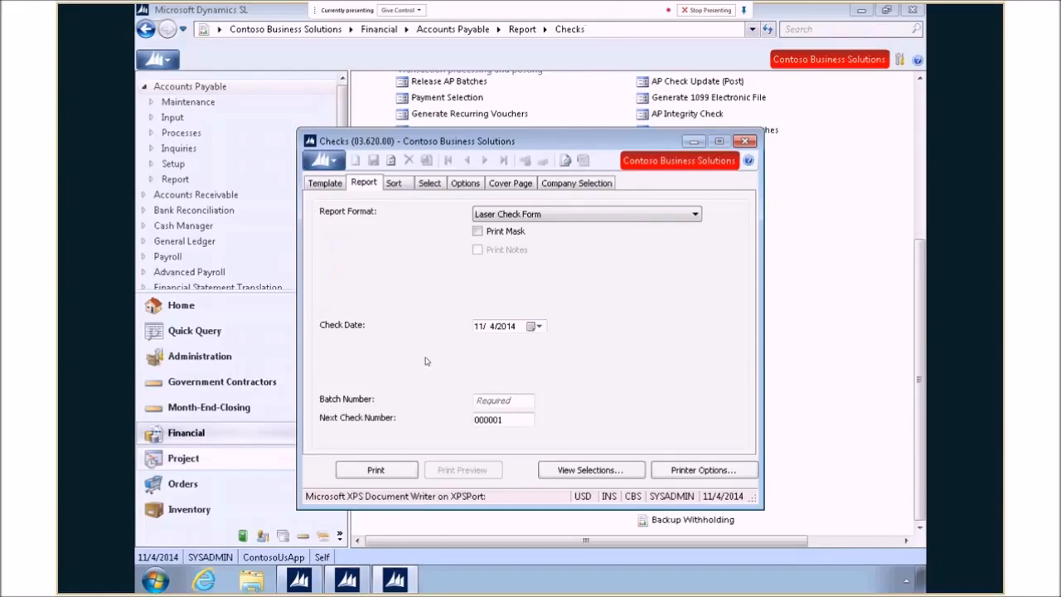
double_click(492, 406)
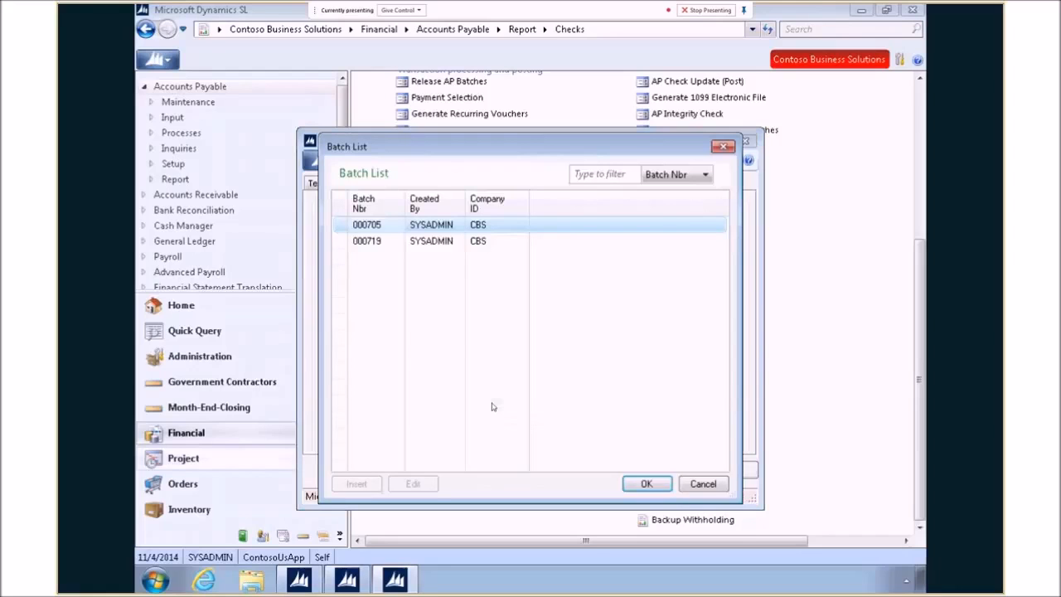
key("Down")
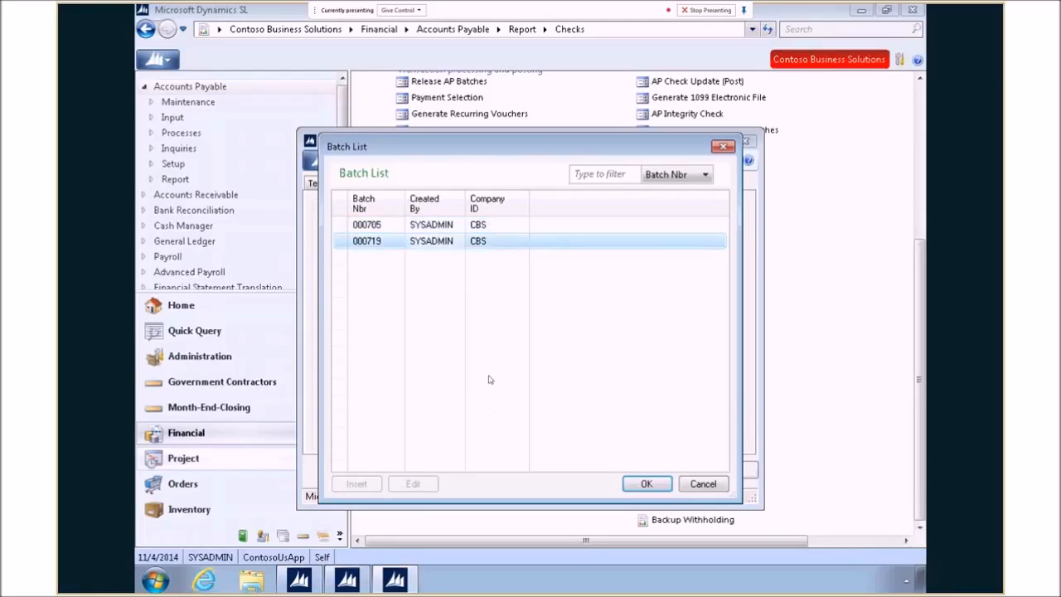
left_click(649, 486)
left_click(601, 471)
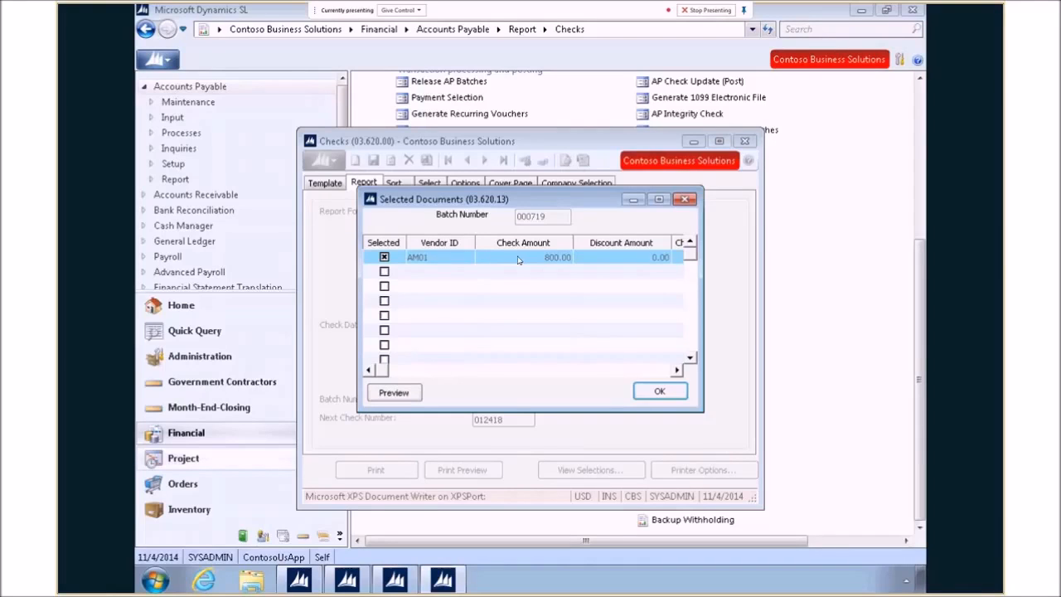
left_click(665, 395)
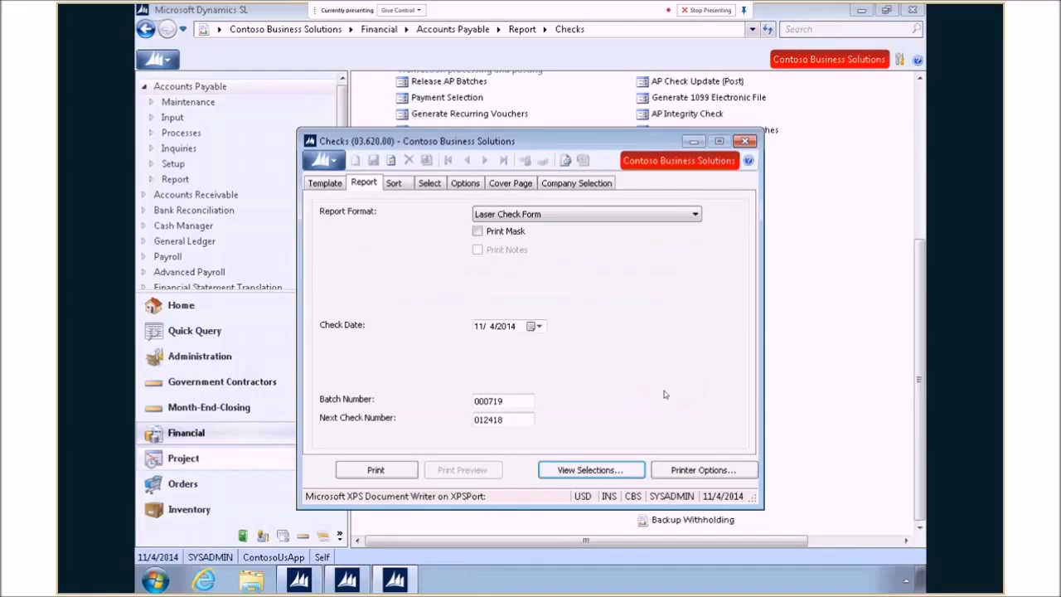
Print the check for batch 000719 and process the AP Check Update with Keep All handling, closing Checks and the printed check.
left_click(387, 470)
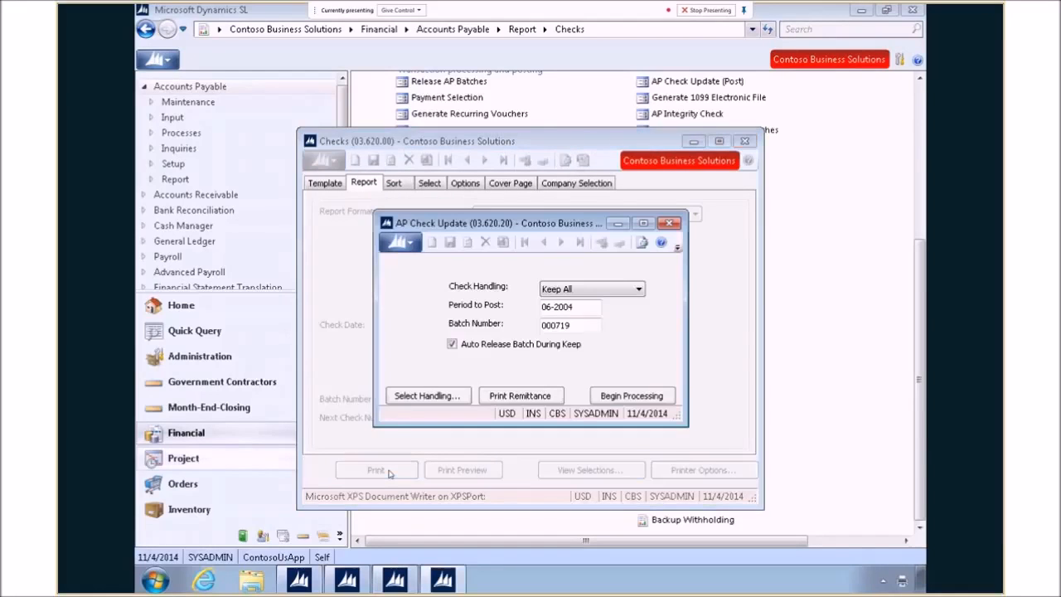
left_click(639, 402)
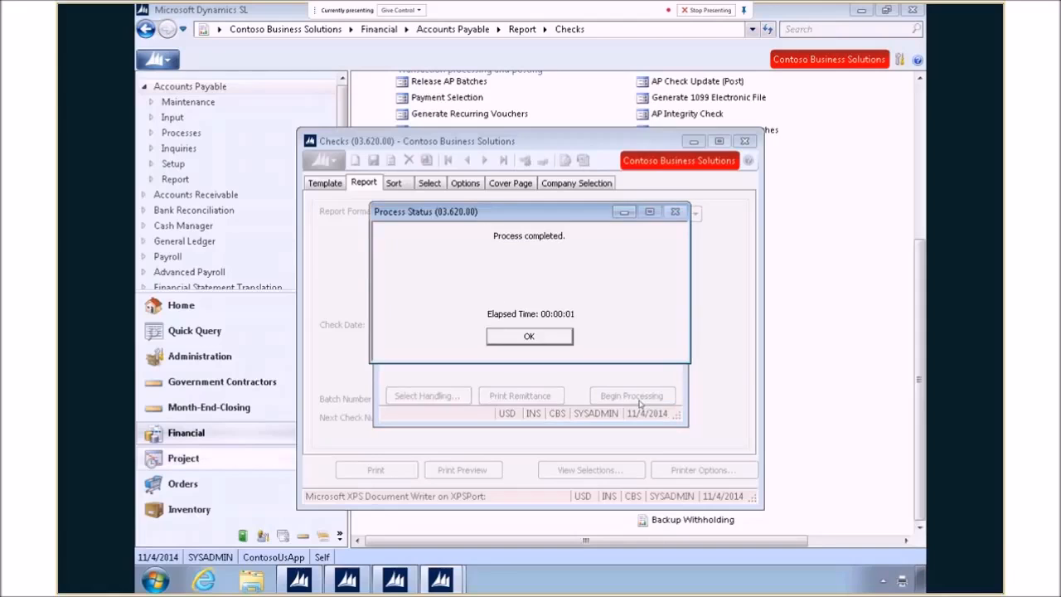
left_click(528, 336)
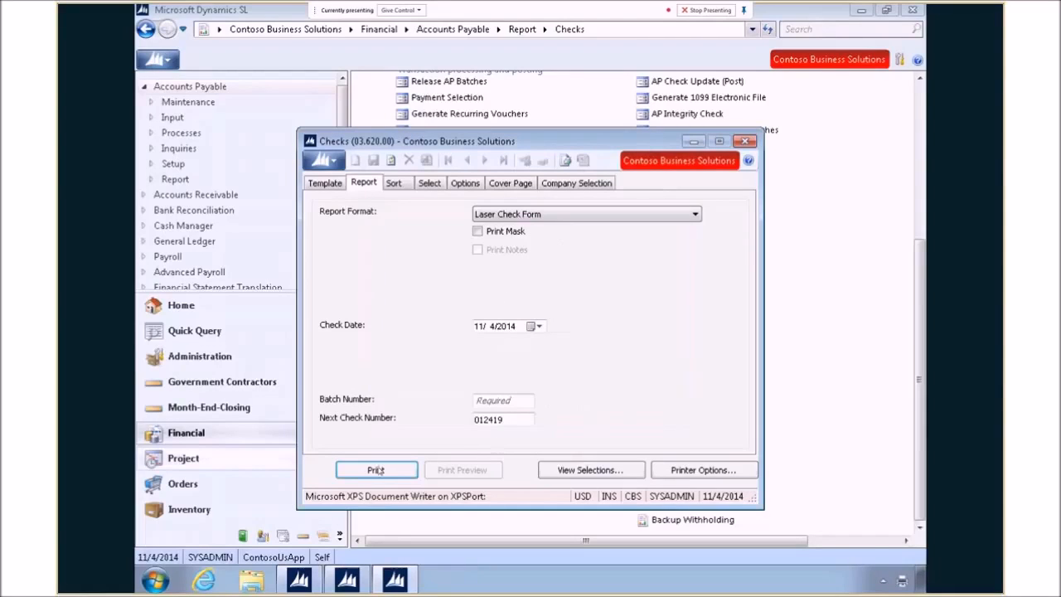
left_click(752, 144)
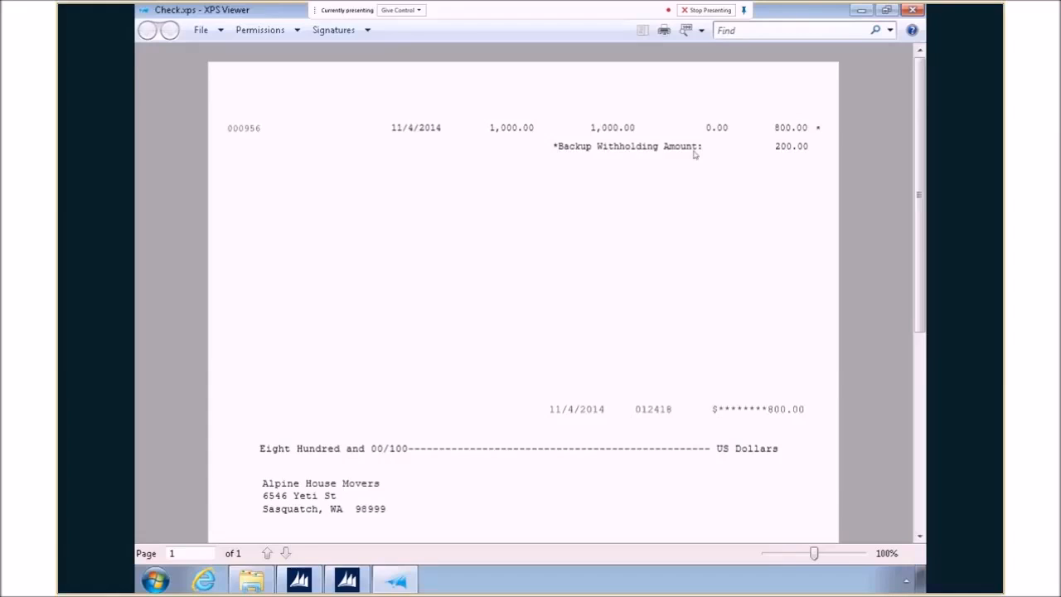
key("alt+F4")
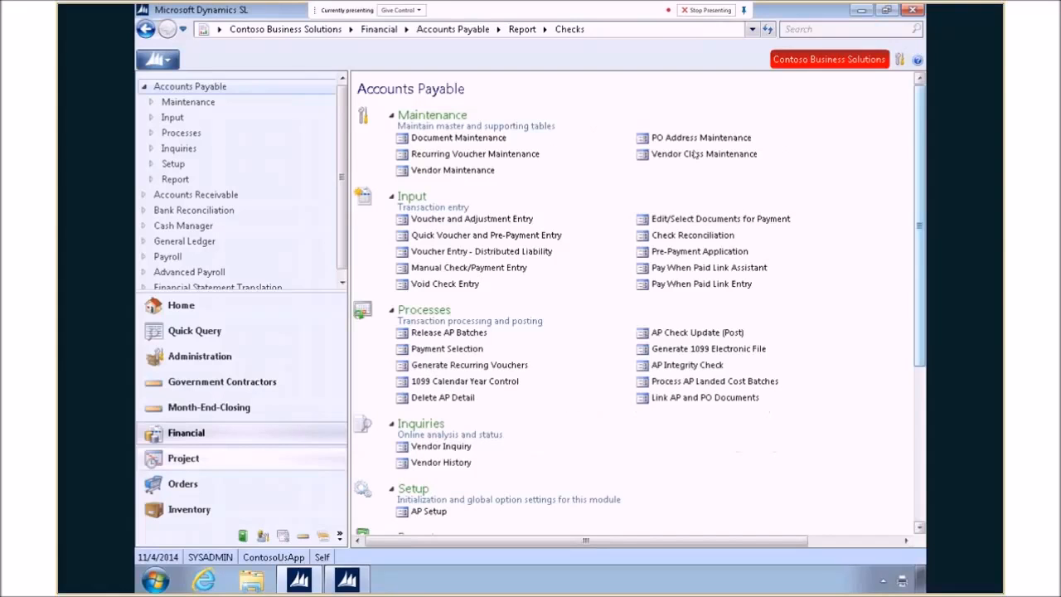
Open Alpine House Movers (AM01) in Vendor Maintenance and examine its 1099 information, including federal income tax withheld and nonemployee compensation.
left_click(451, 170)
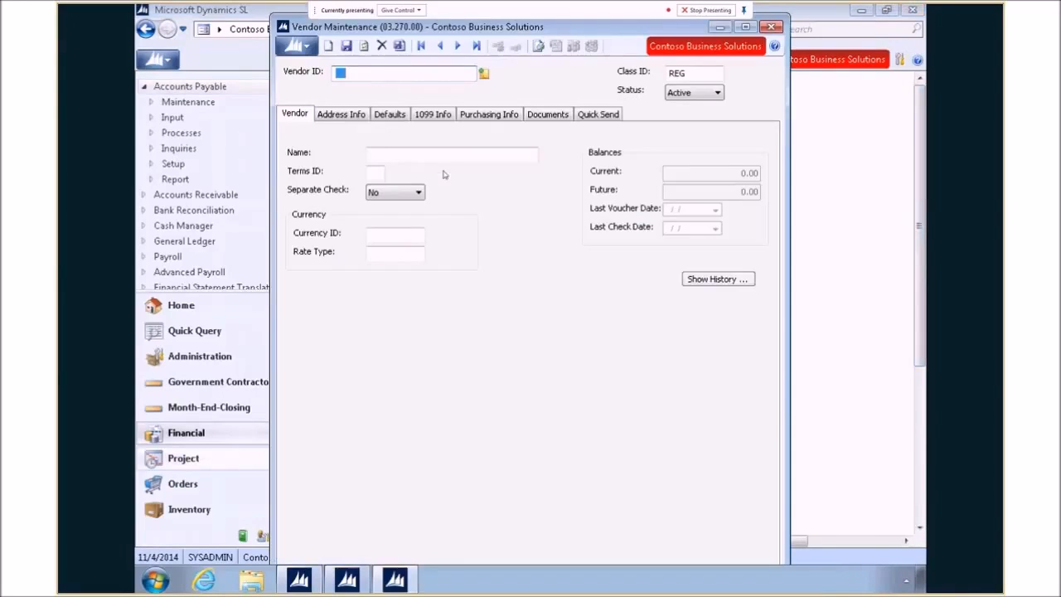
type("AM")
key("F3")
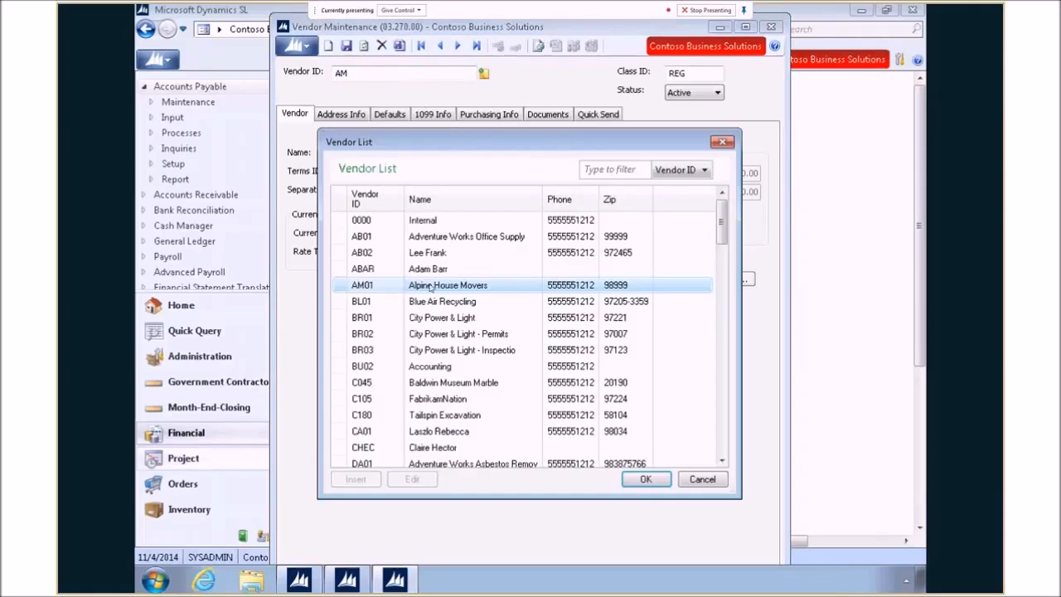
left_click(645, 479)
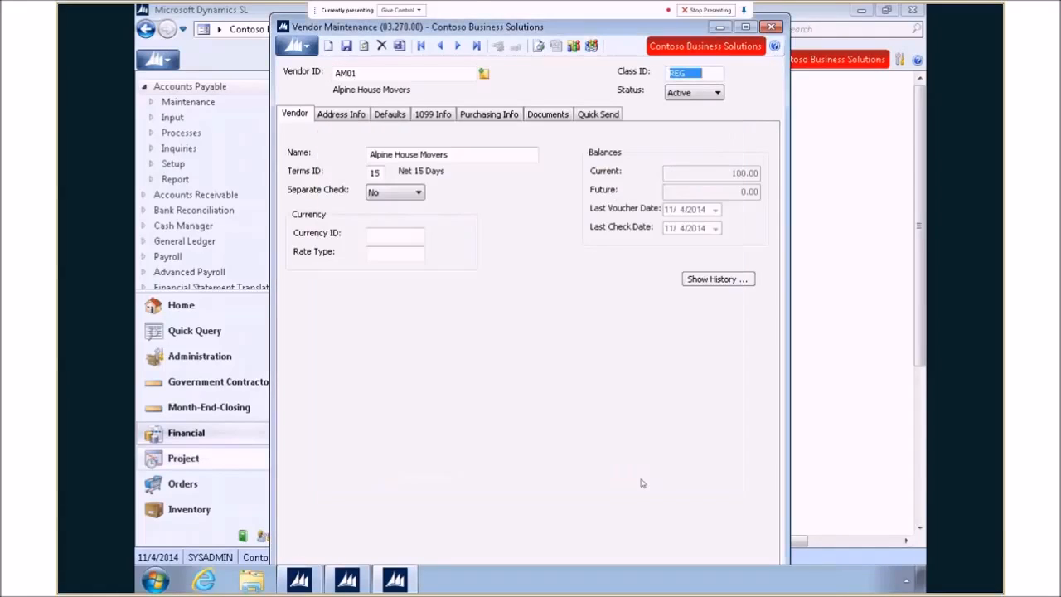
left_click(437, 116)
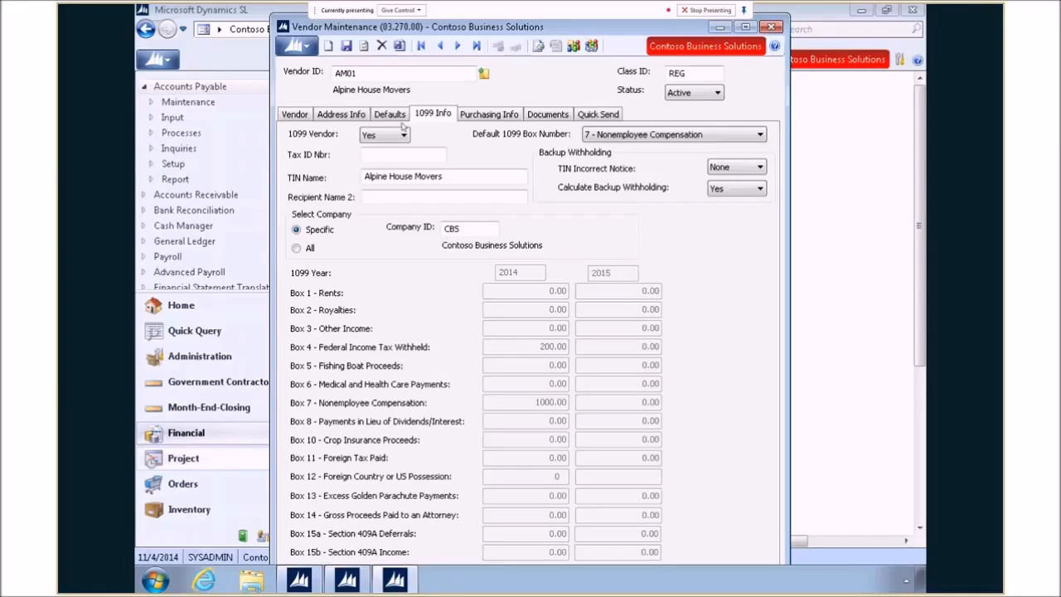
Examine the vendor history of AM01 for period-to-date purchases, payments and backup withholding, and close the history.
left_click(294, 116)
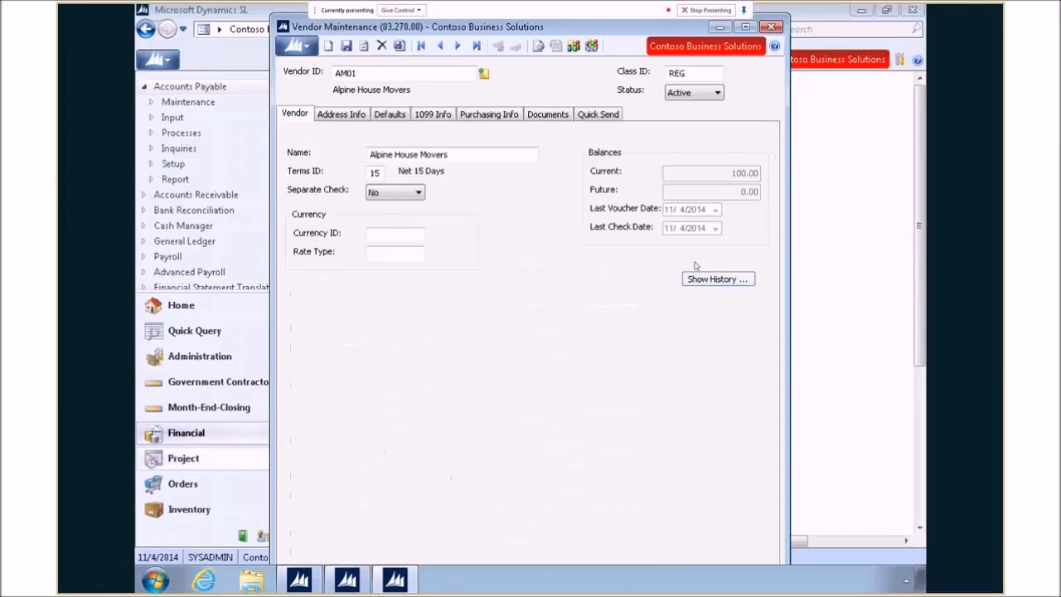
left_click(714, 280)
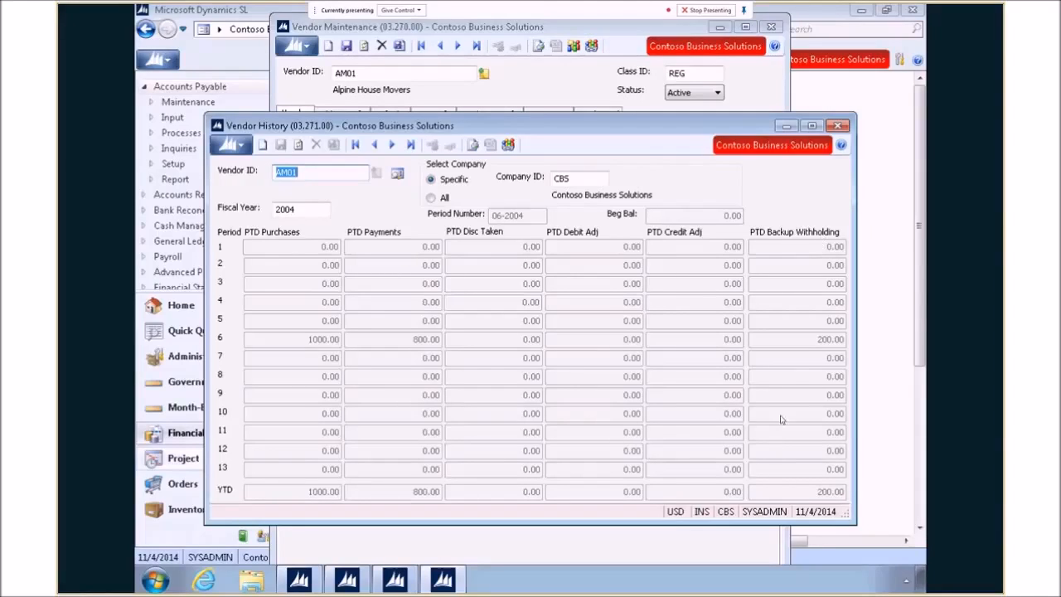
left_click(845, 128)
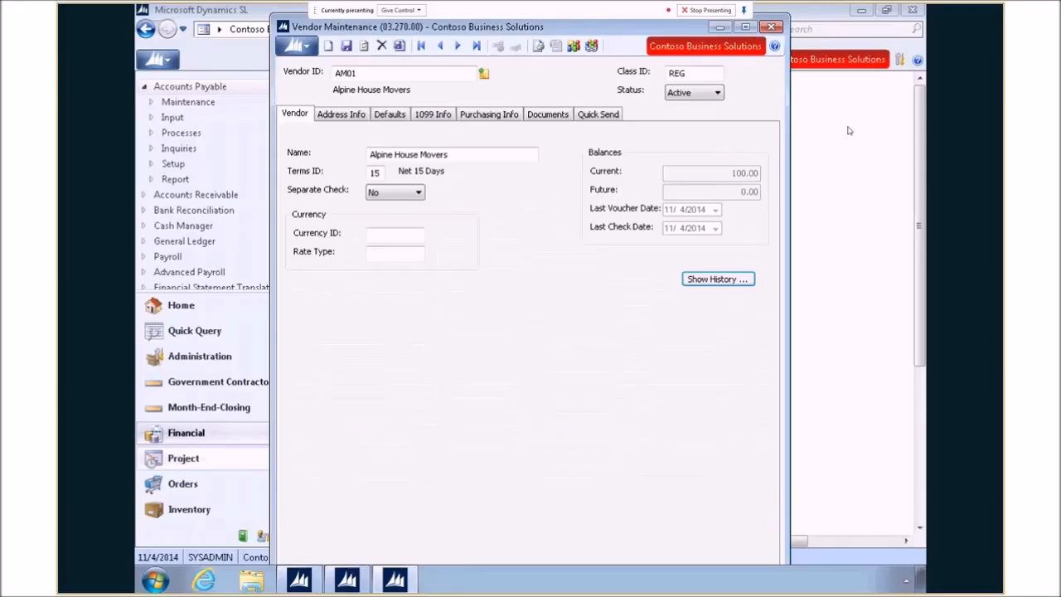